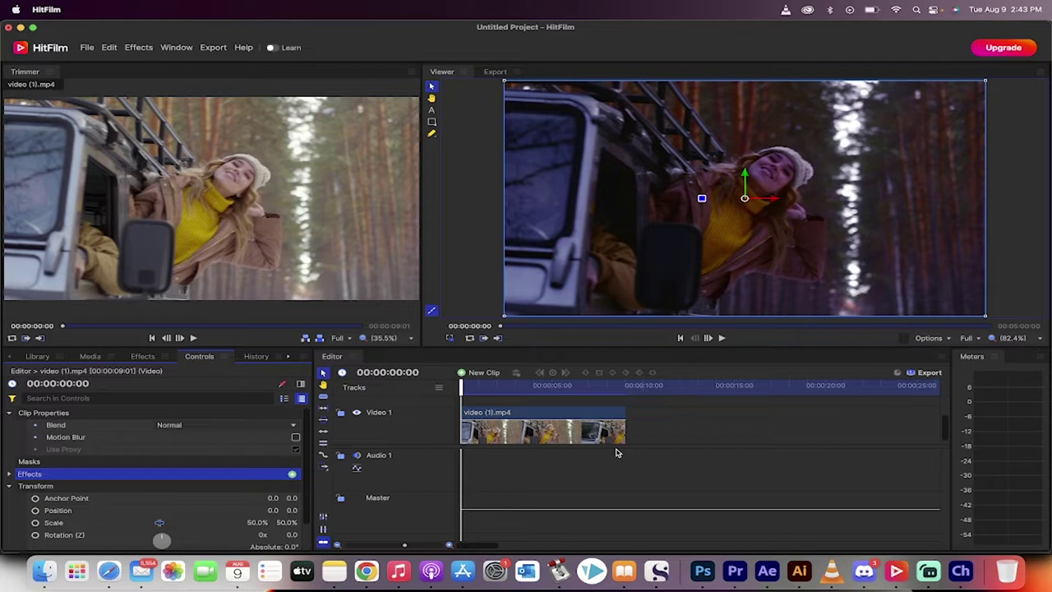
# Preview the graded sequence and the original source footage, then select the timeline clip.
pyautogui.press('space')
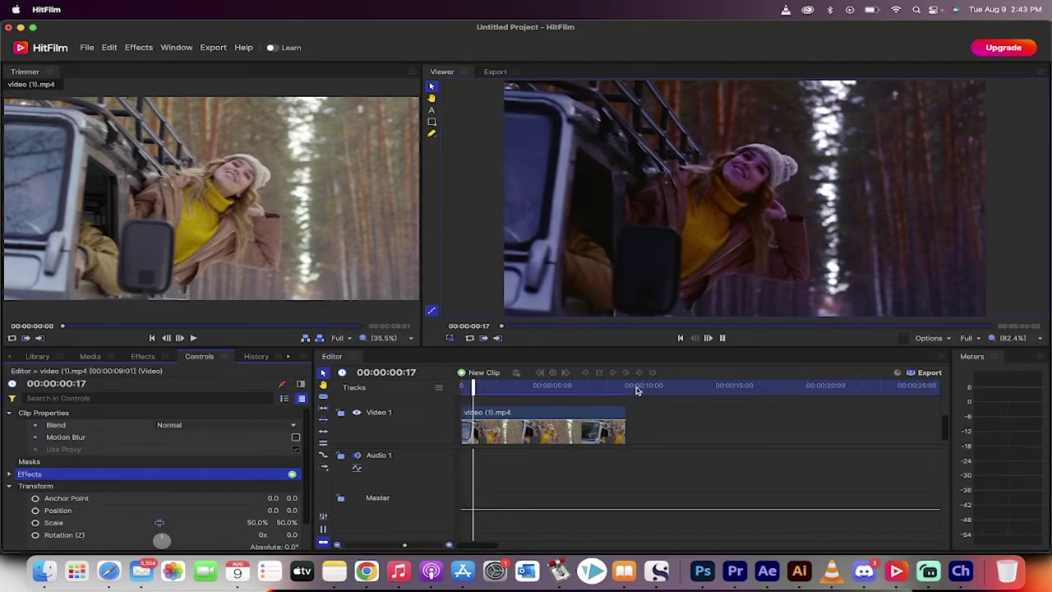
pyautogui.click(439, 389)
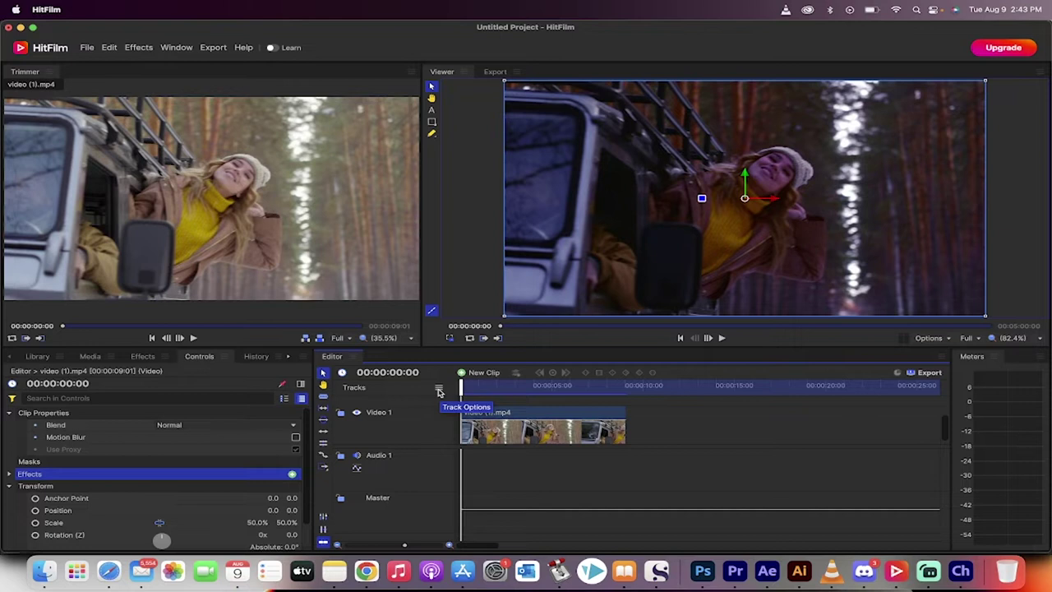
pyautogui.press('space')
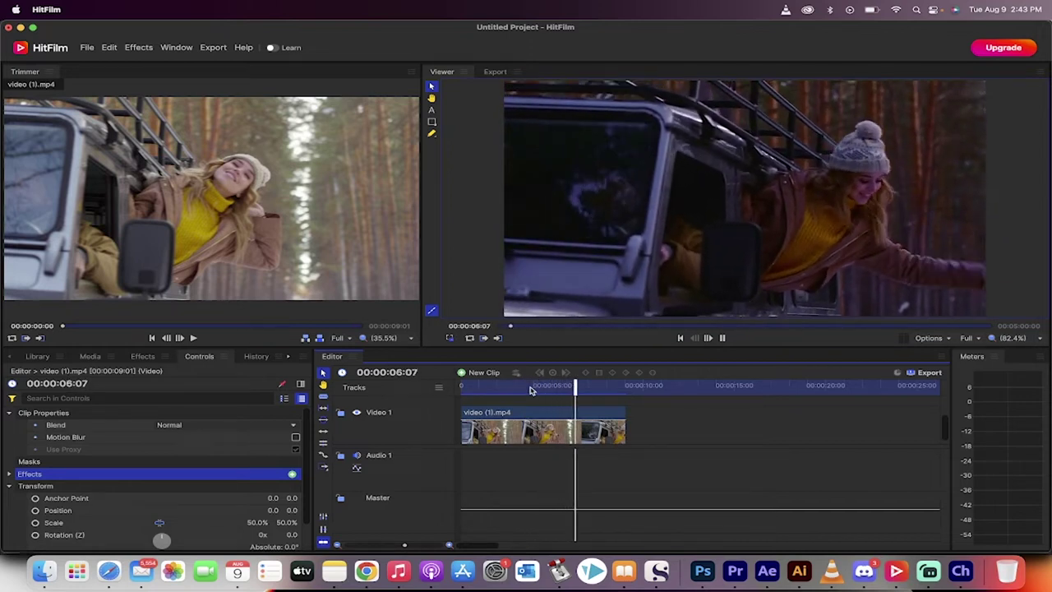
pyautogui.press('space')
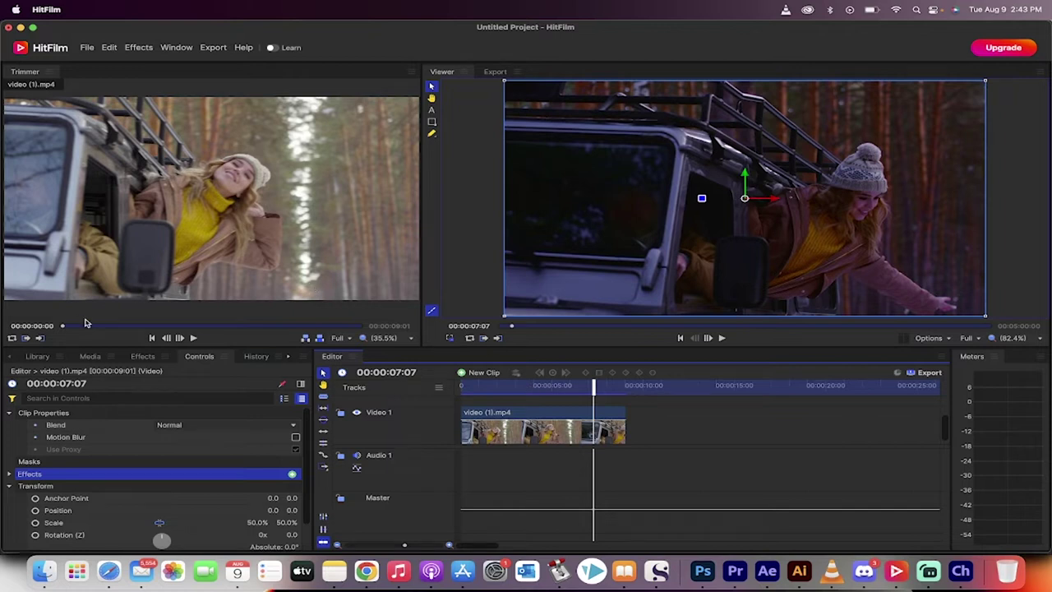
pyautogui.click(193, 337)
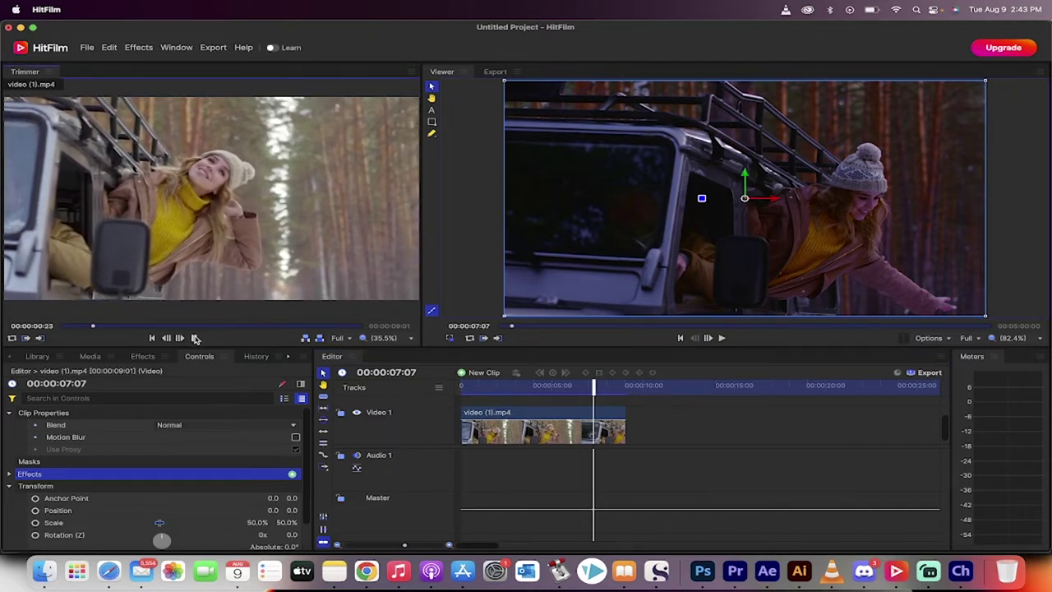
pyautogui.click(503, 429)
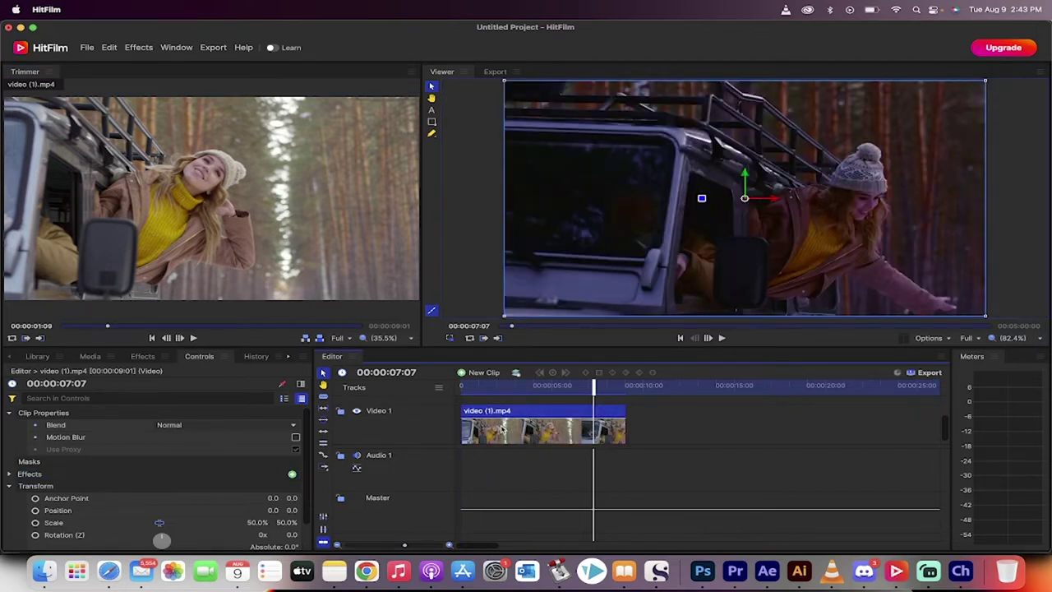
# Replace the graded clip with video (1).mp4 on Video 1, keeping the existing sequence settings.
pyautogui.press('Delete')
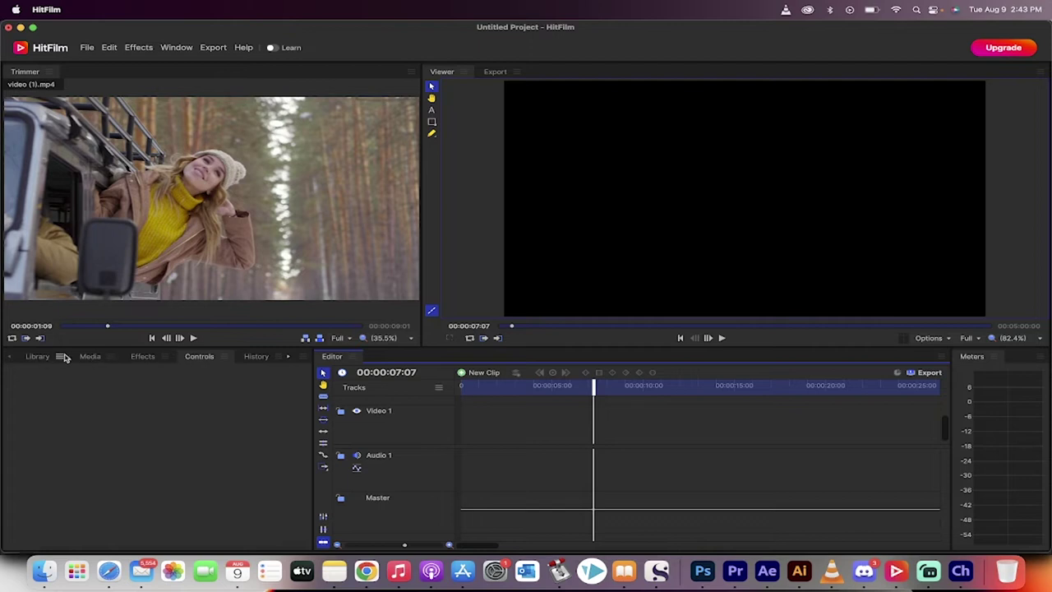
pyautogui.click(89, 356)
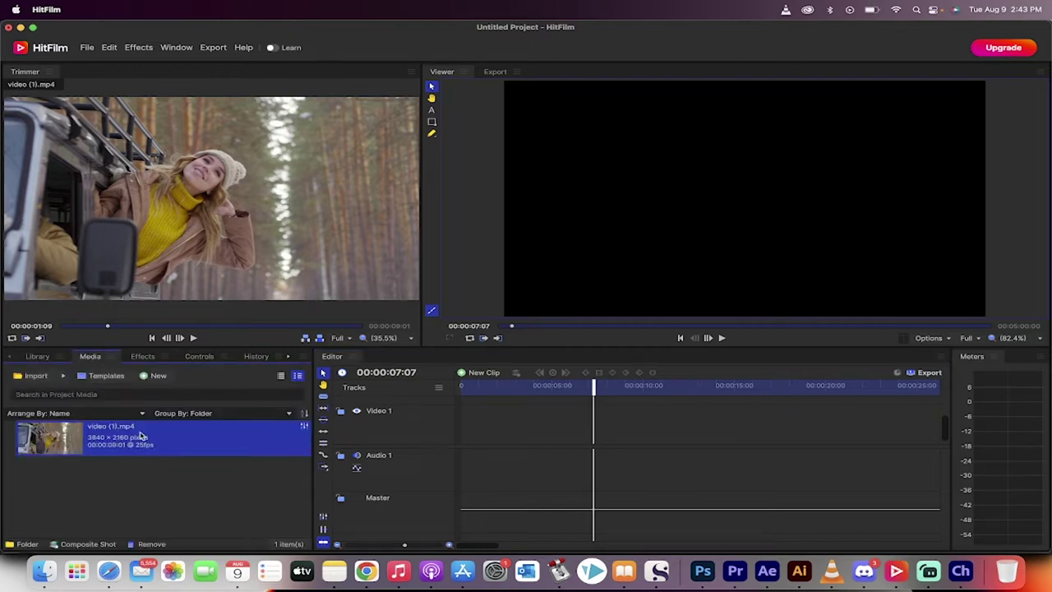
pyautogui.moveTo(140, 435); pyautogui.dragTo(455, 426)
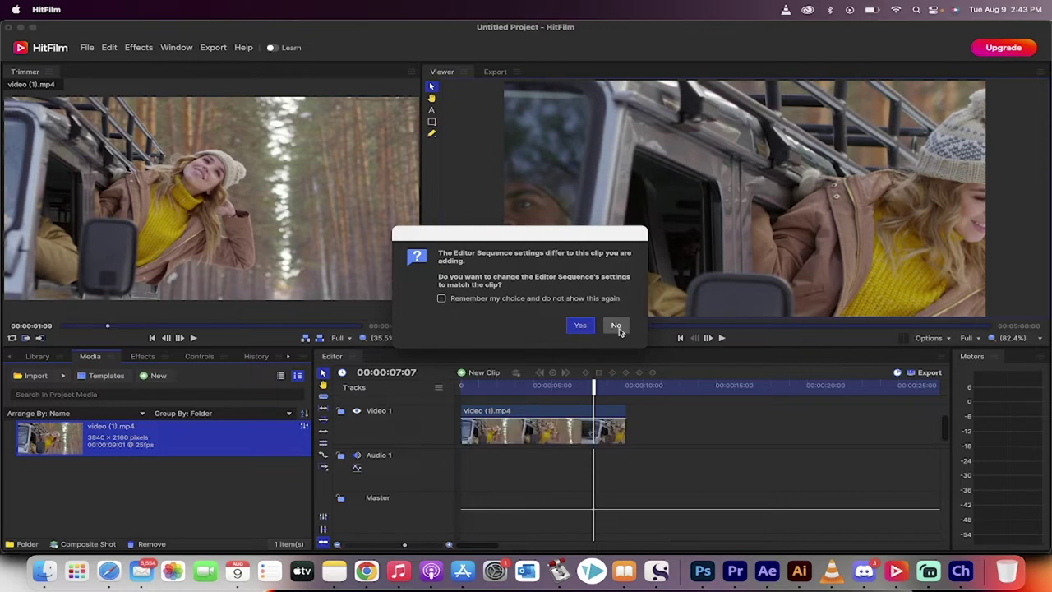
pyautogui.click(616, 326)
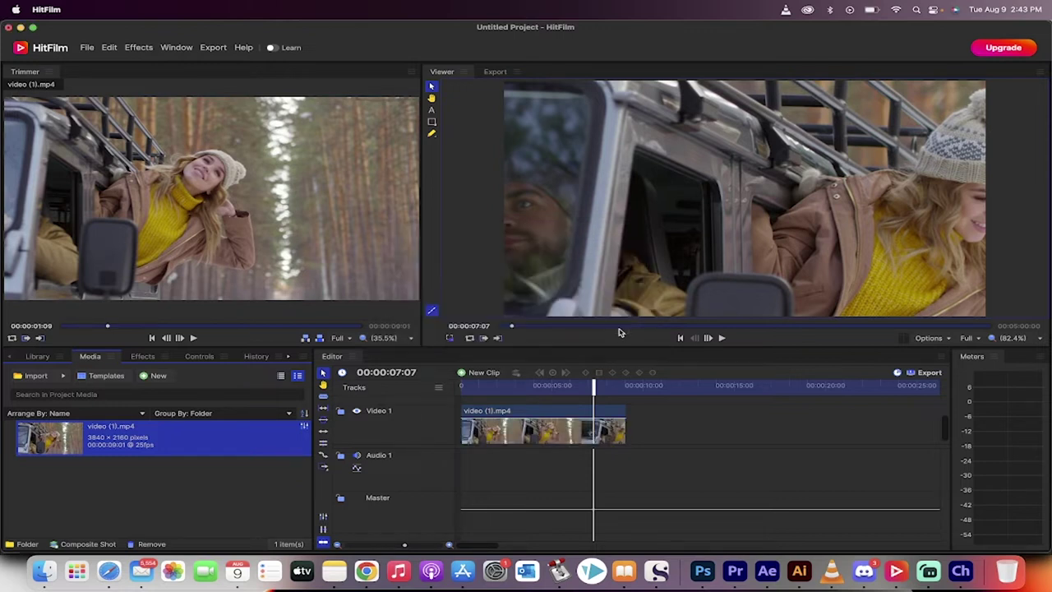
# Fit video (1).mp4 to the frame and return the playhead to the sequence start.
pyautogui.rightClick(538, 418)
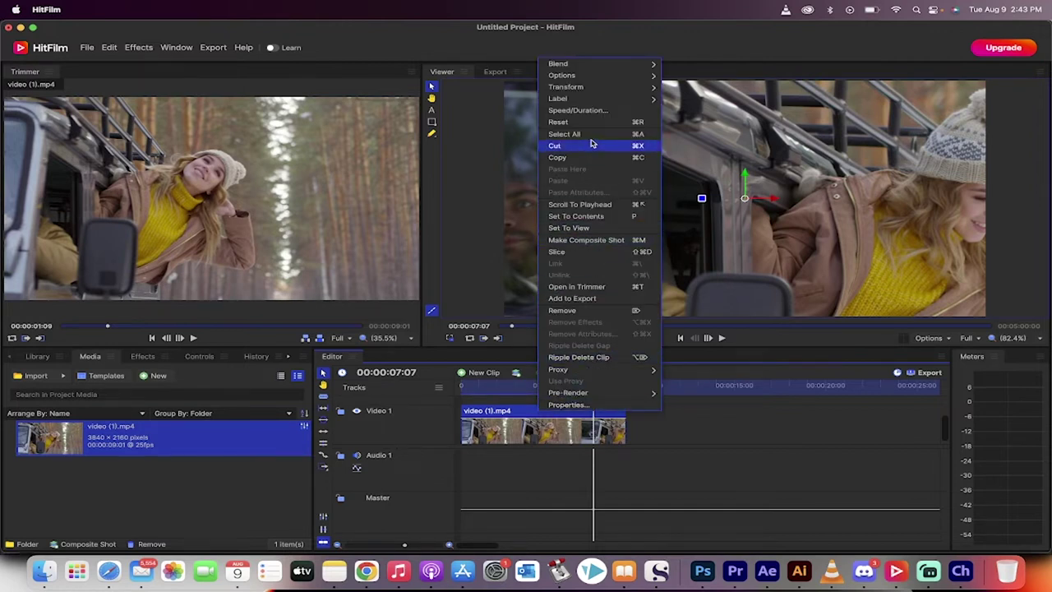
pyautogui.moveTo(599, 87)
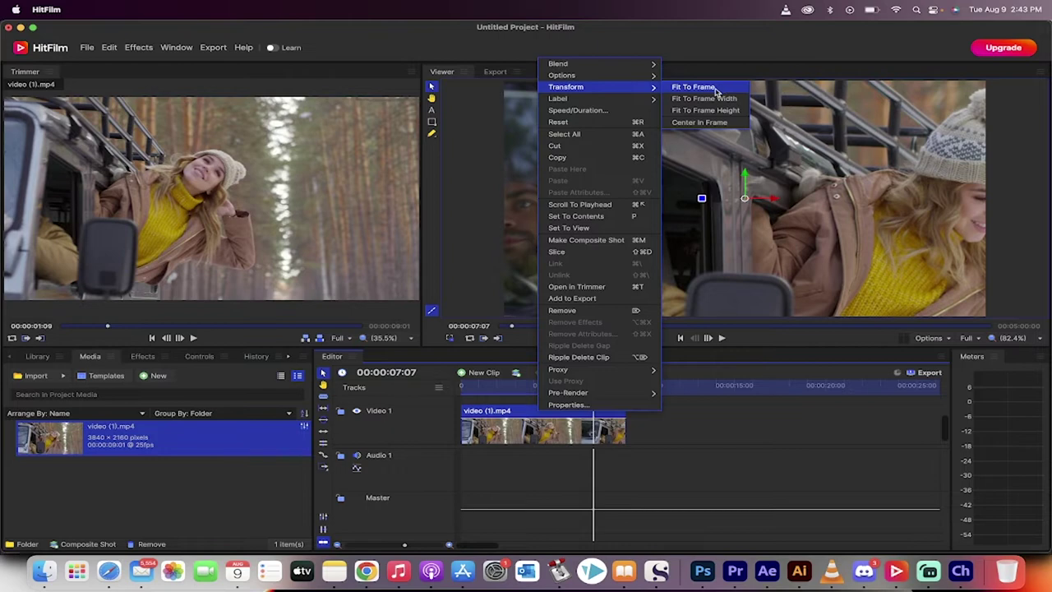
pyautogui.click(695, 87)
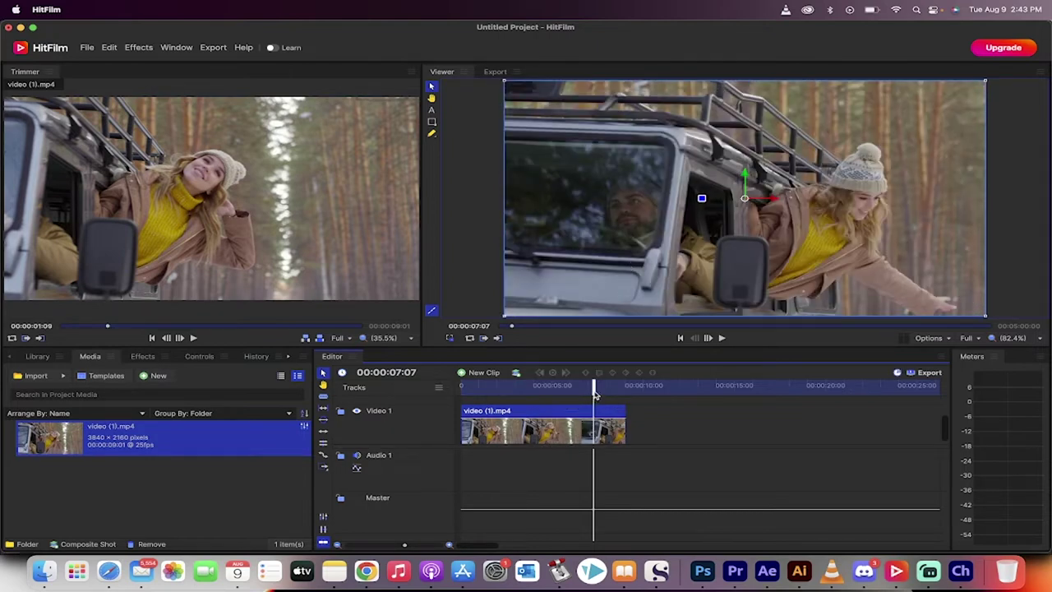
pyautogui.moveTo(595, 394); pyautogui.dragTo(455, 397)
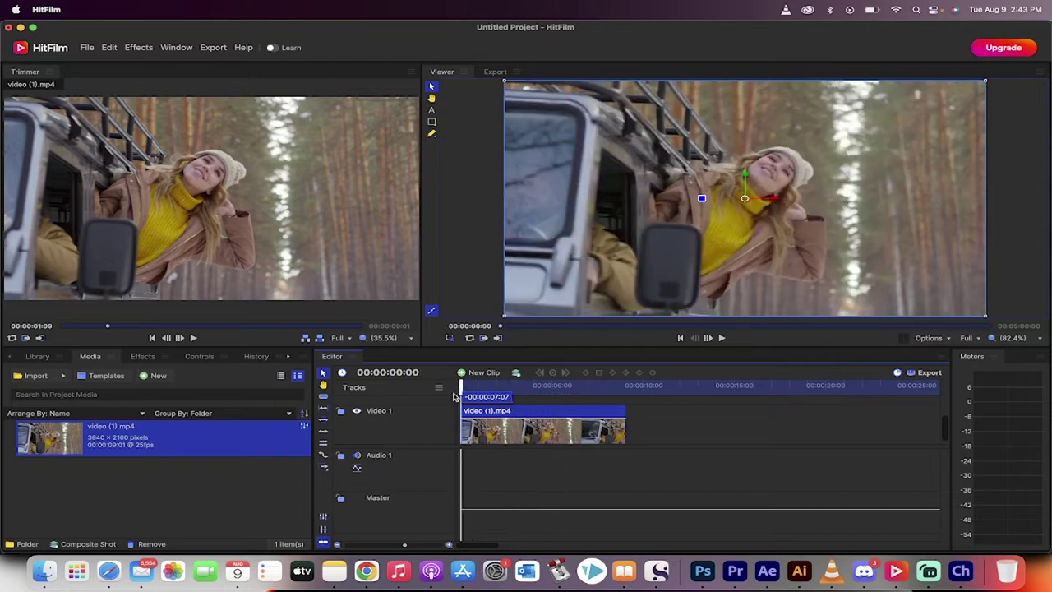
# Apply the Day For Night preset to video (1).mp4 and play back the result.
pyautogui.click(142, 357)
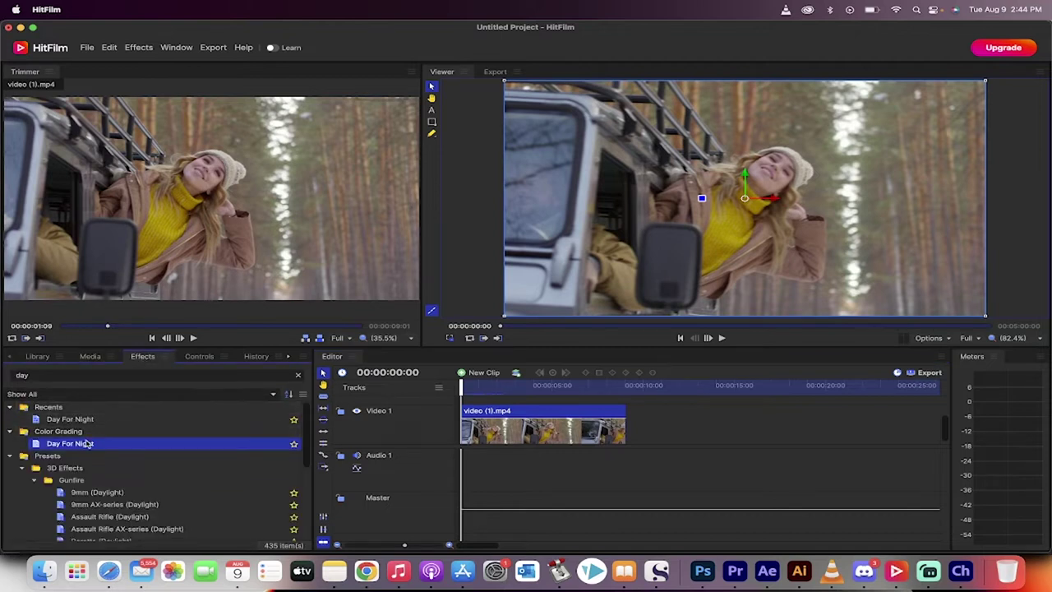
pyautogui.click(92, 420)
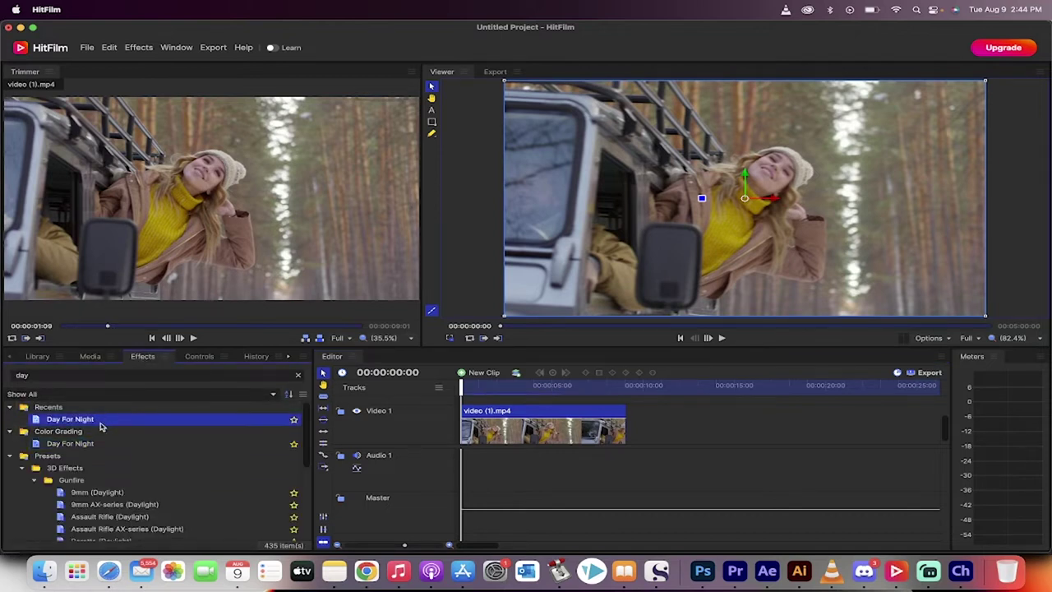
pyautogui.moveTo(91, 444); pyautogui.dragTo(496, 425)
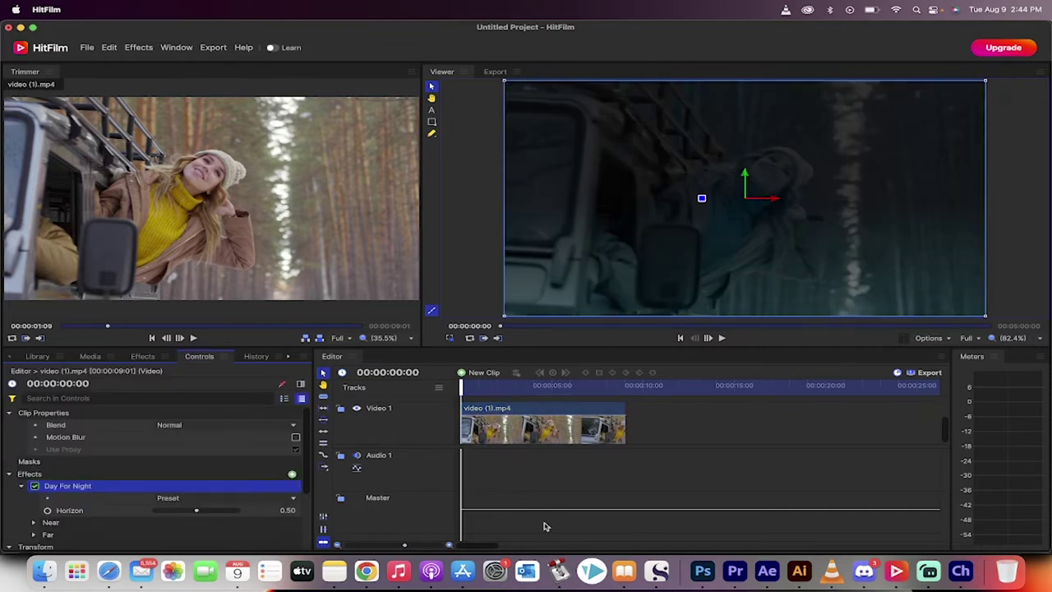
pyautogui.press('space')
pyautogui.press('space')
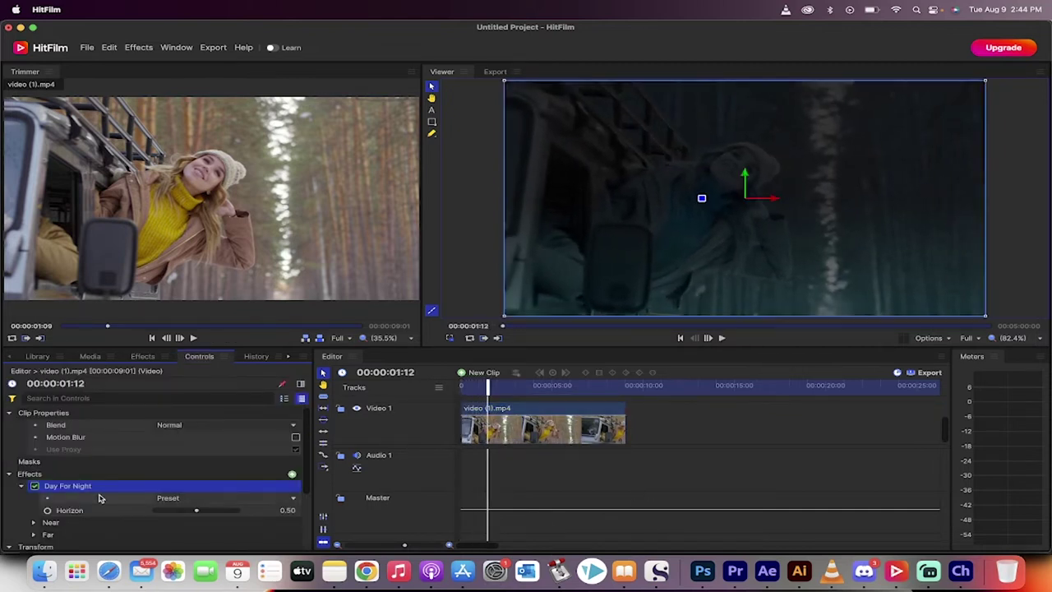
pyautogui.scroll(-2, 95, 489)
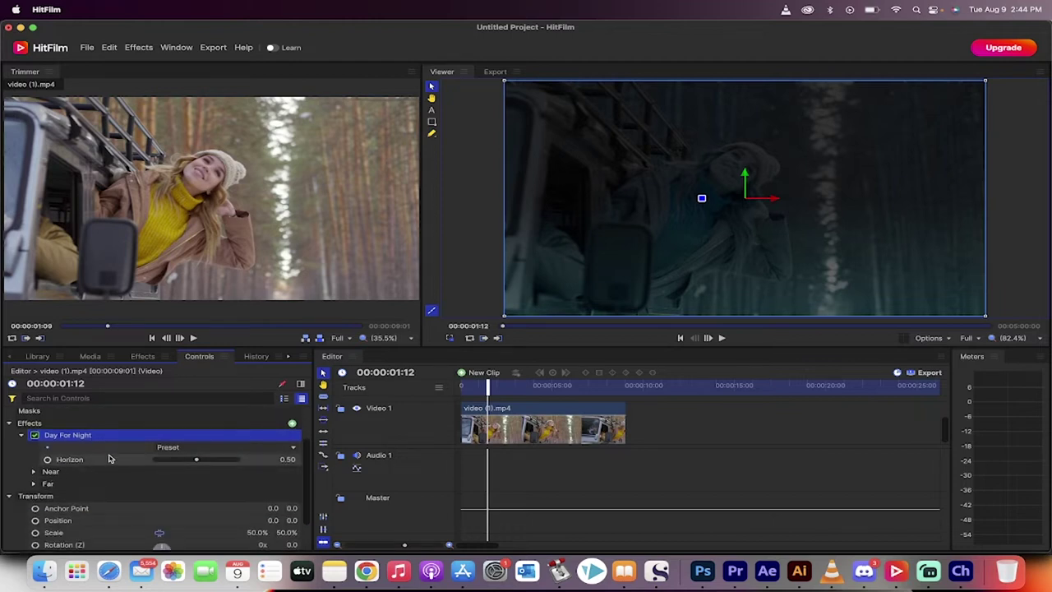
pyautogui.scroll(-2, 97, 475)
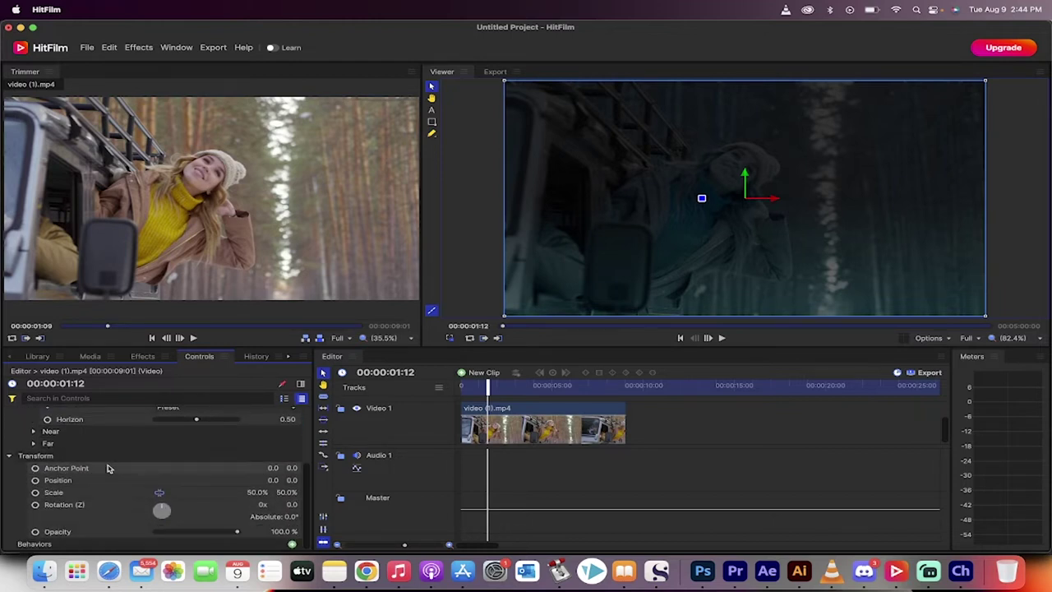
pyautogui.scroll(4, 108, 467)
# Preview Day For Night once more, then delete it from the clip's Controls.
pyautogui.click(107, 469)
pyautogui.press('space')
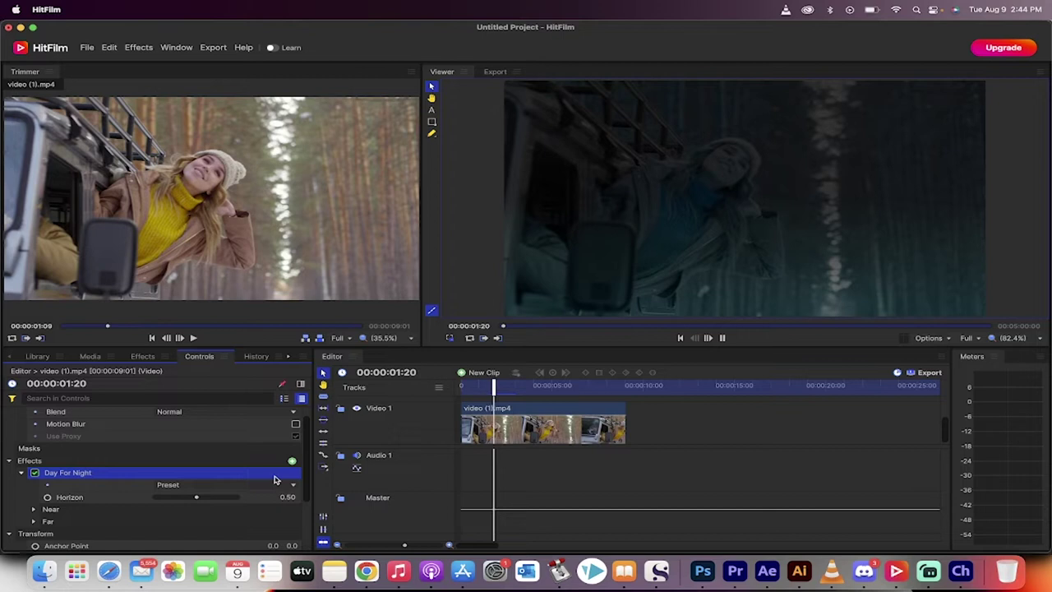
pyautogui.press('space')
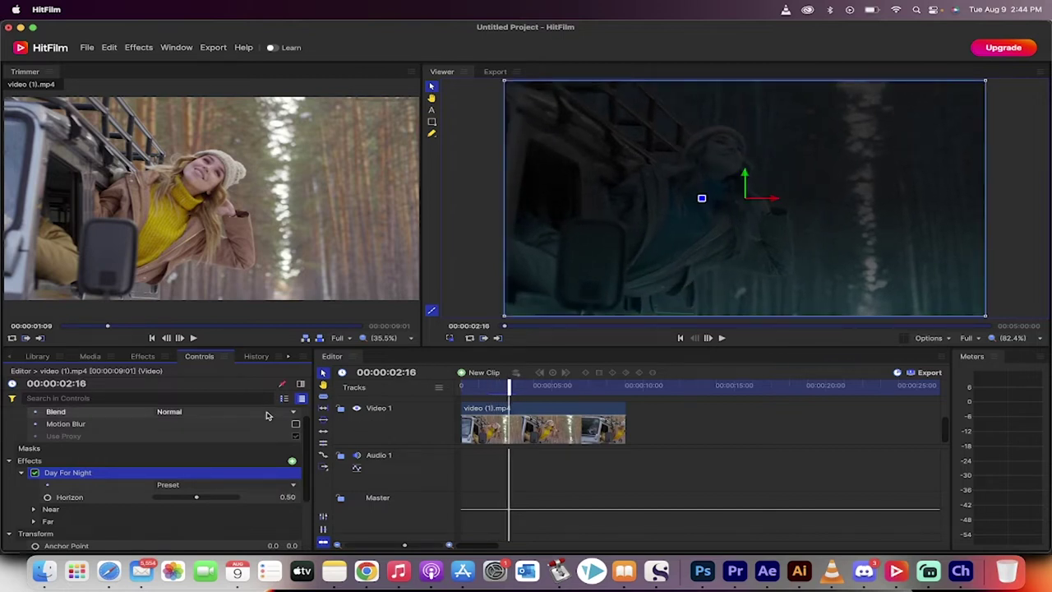
pyautogui.press('Delete')
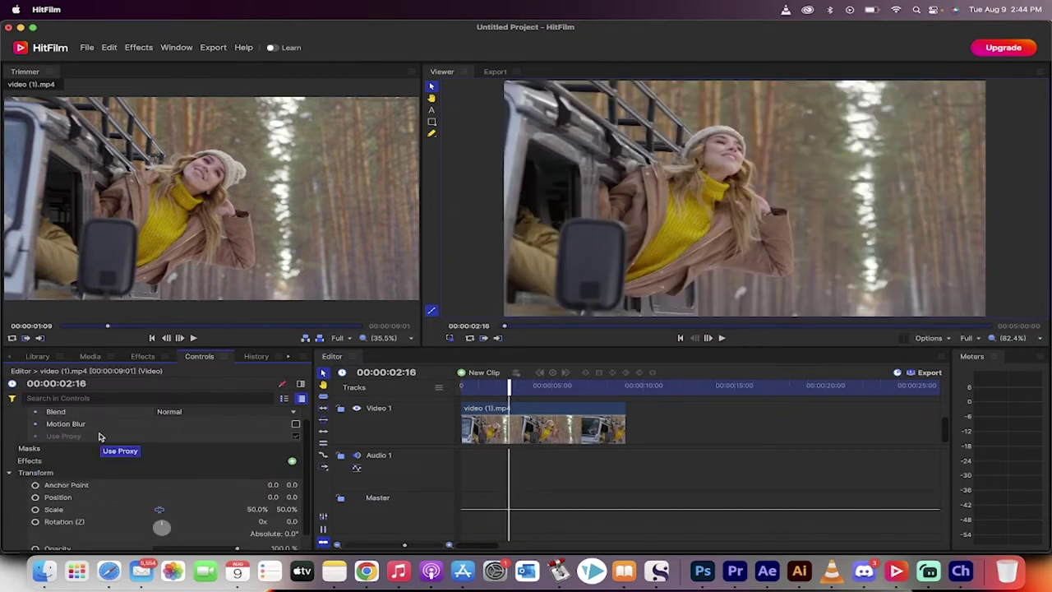
pyautogui.scroll(1, 99, 433)
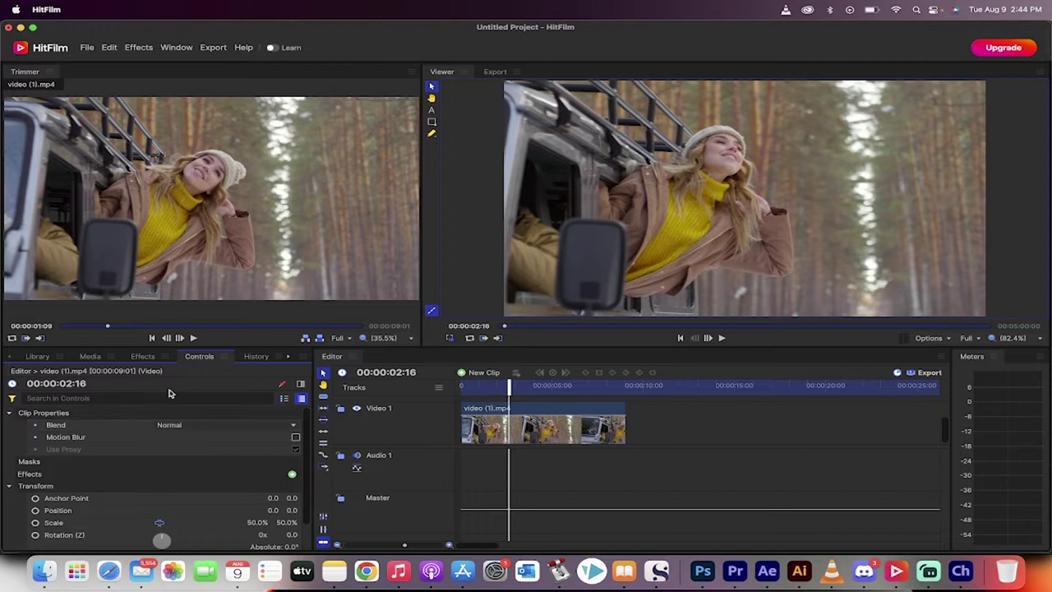
# Clear the 'day' effects search and apply Curves to video (1).mp4.
pyautogui.click(141, 359)
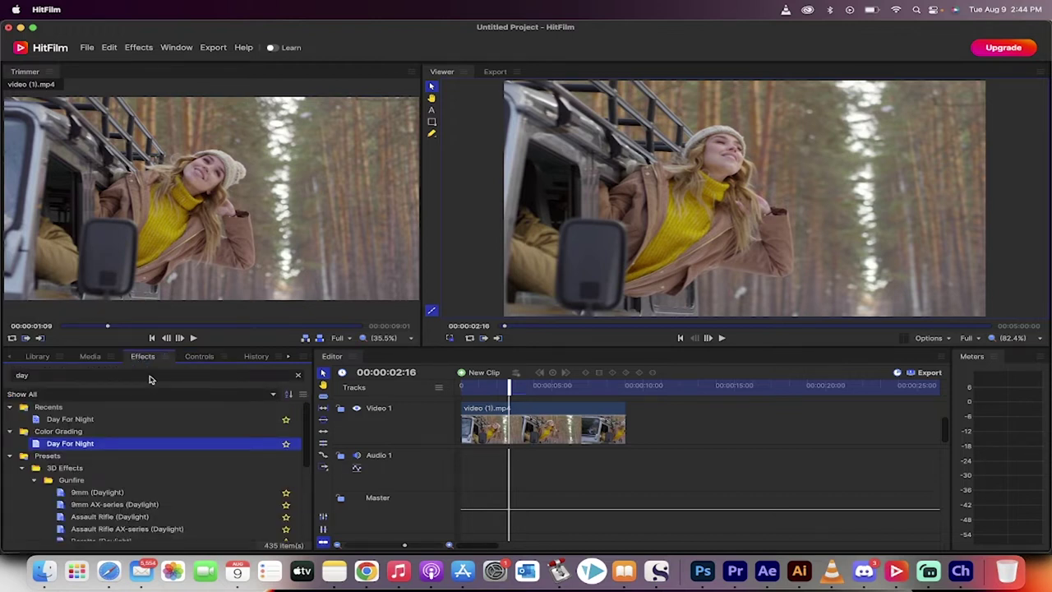
pyautogui.click(297, 375)
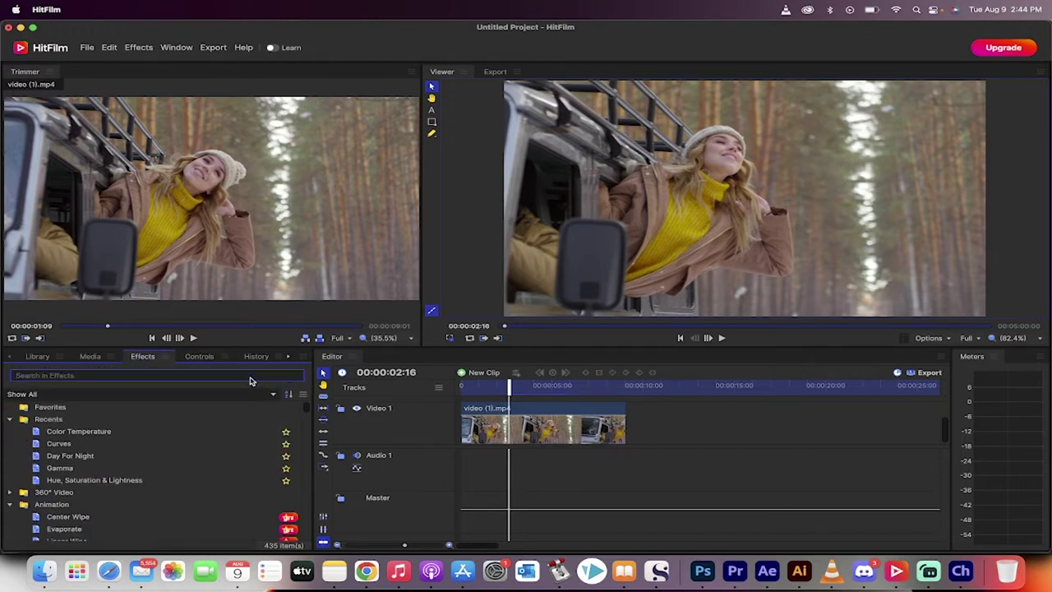
pyautogui.click(98, 444)
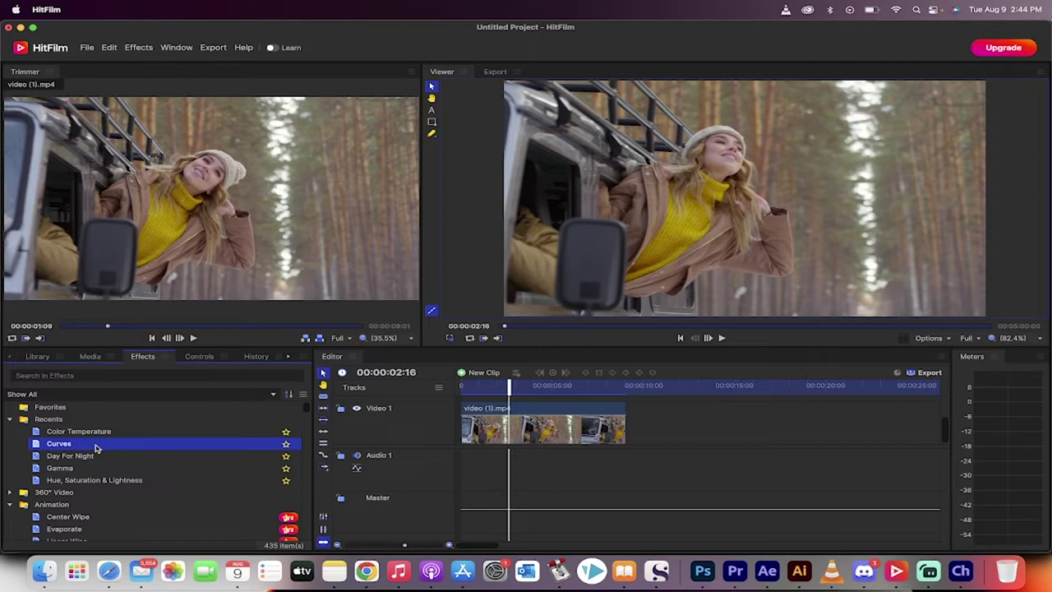
pyautogui.moveTo(73, 449); pyautogui.dragTo(498, 429)
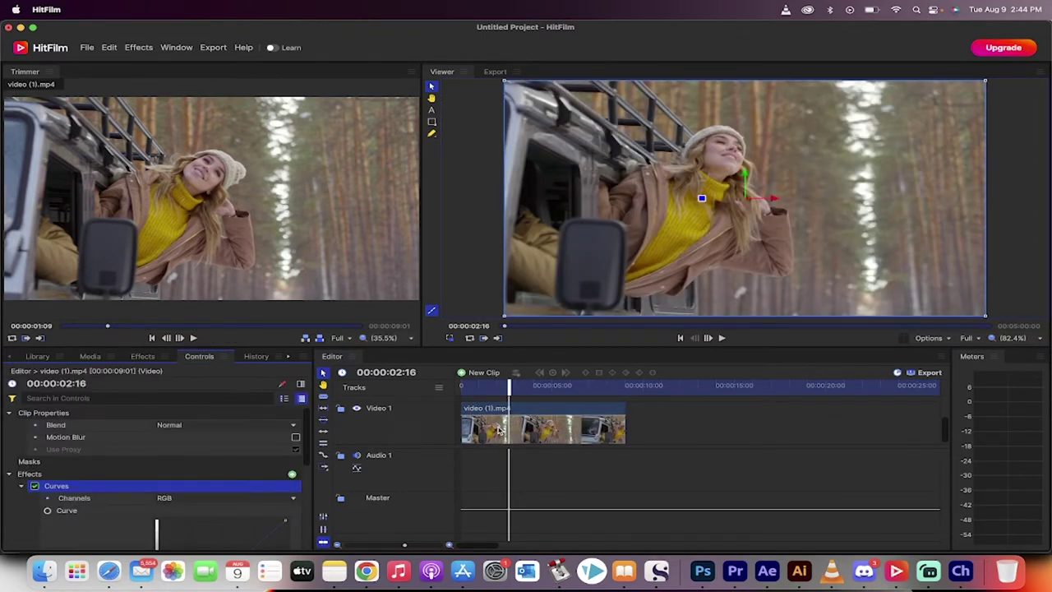
pyautogui.scroll(-3, 93, 486)
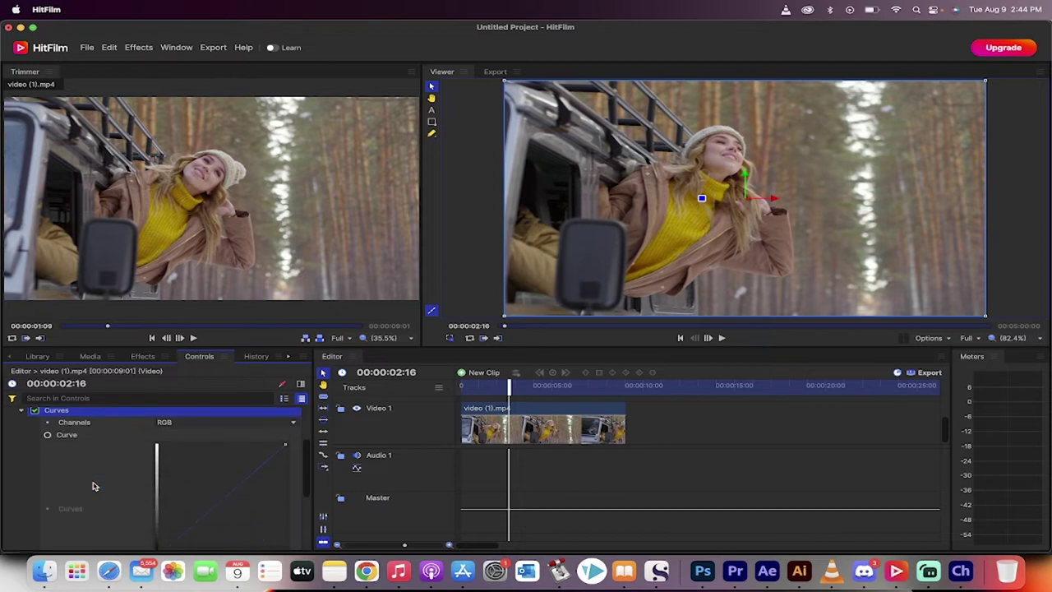
pyautogui.scroll(-2, 37, 493)
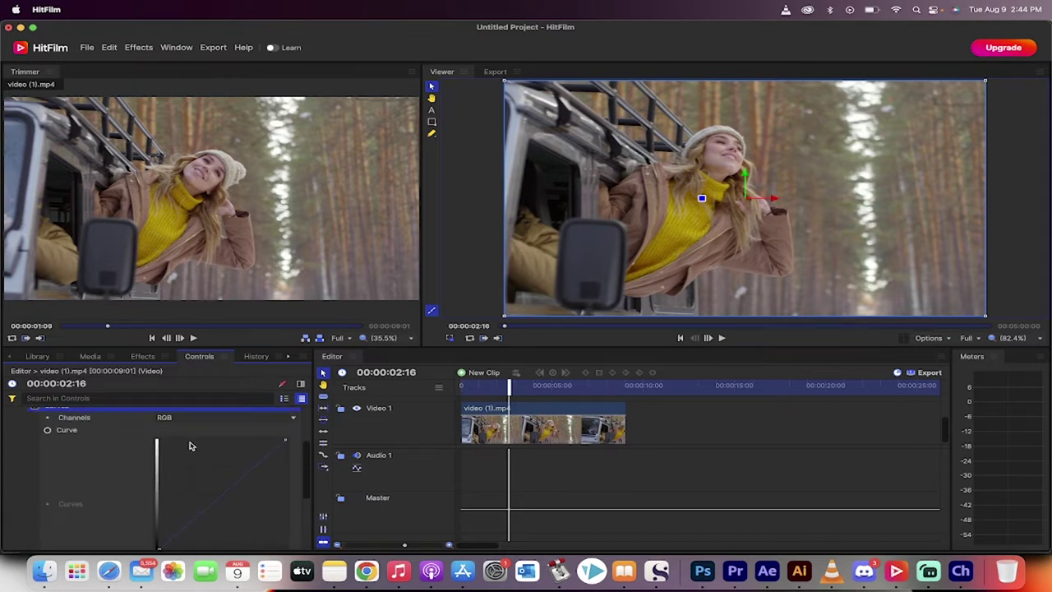
pyautogui.click(226, 418)
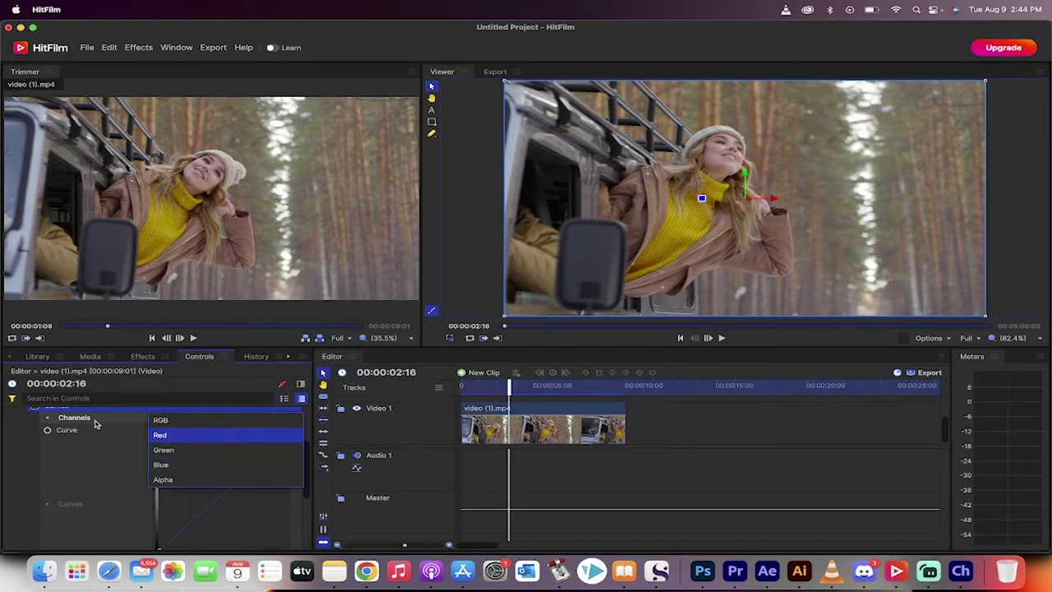
pyautogui.click(80, 410)
pyautogui.scroll(1, 80, 411)
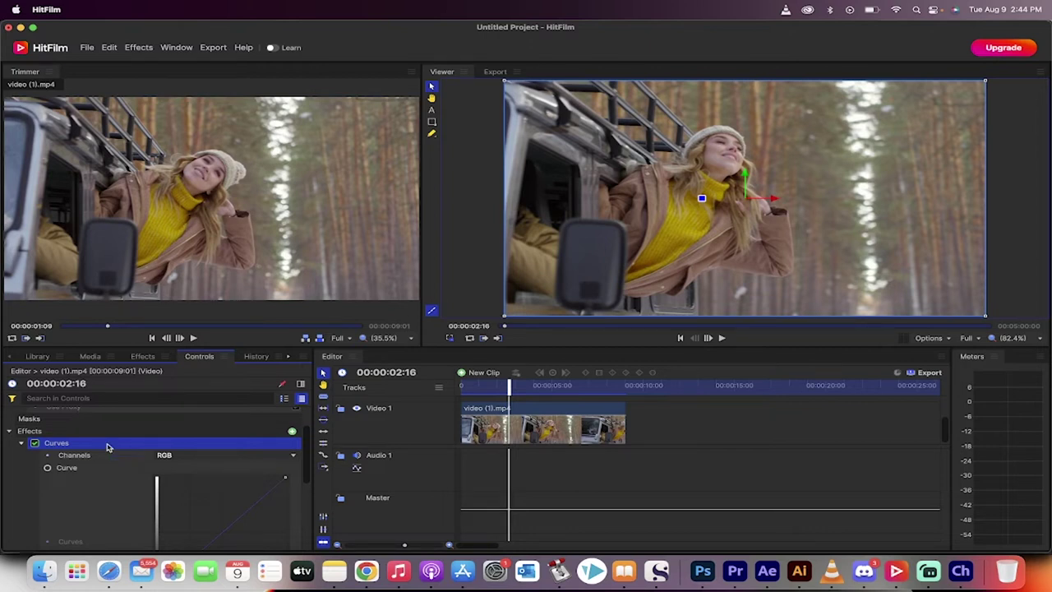
pyautogui.scroll(-2, 106, 446)
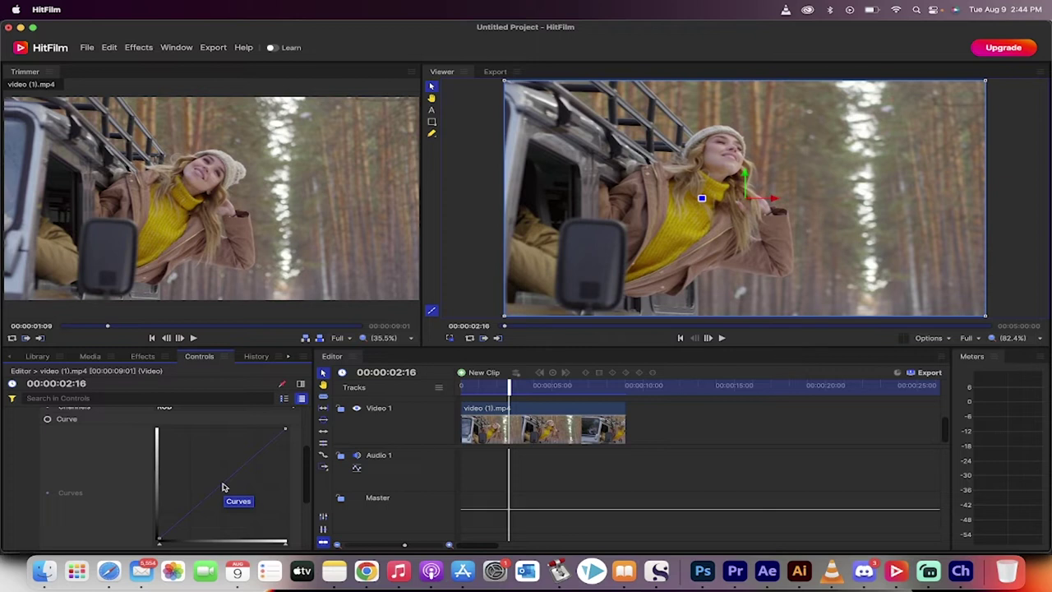
pyautogui.scroll(3, 115, 472)
pyautogui.scroll(-2, 85, 468)
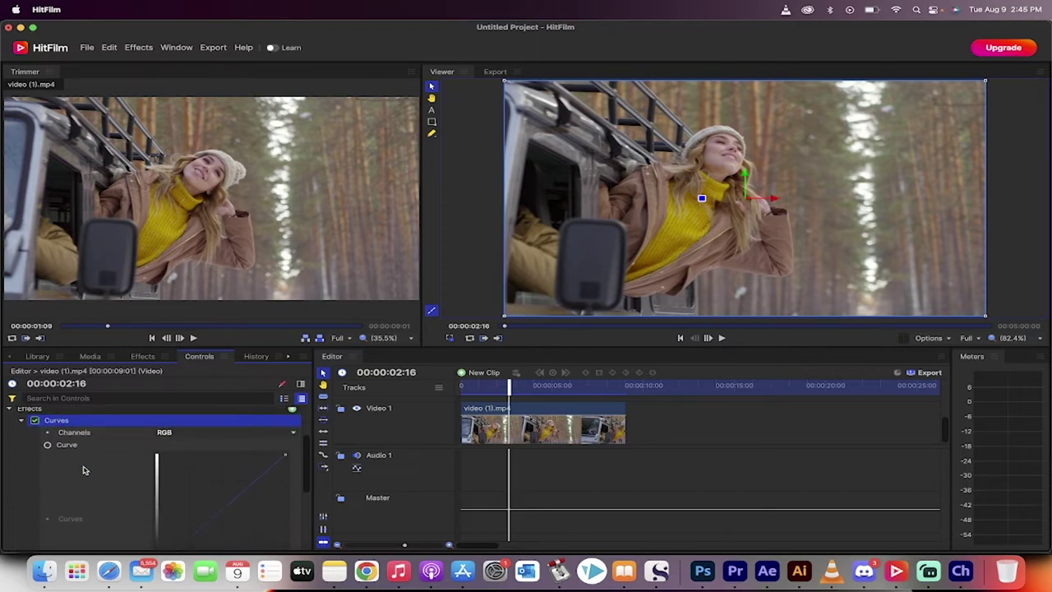
pyautogui.scroll(-2, 83, 469)
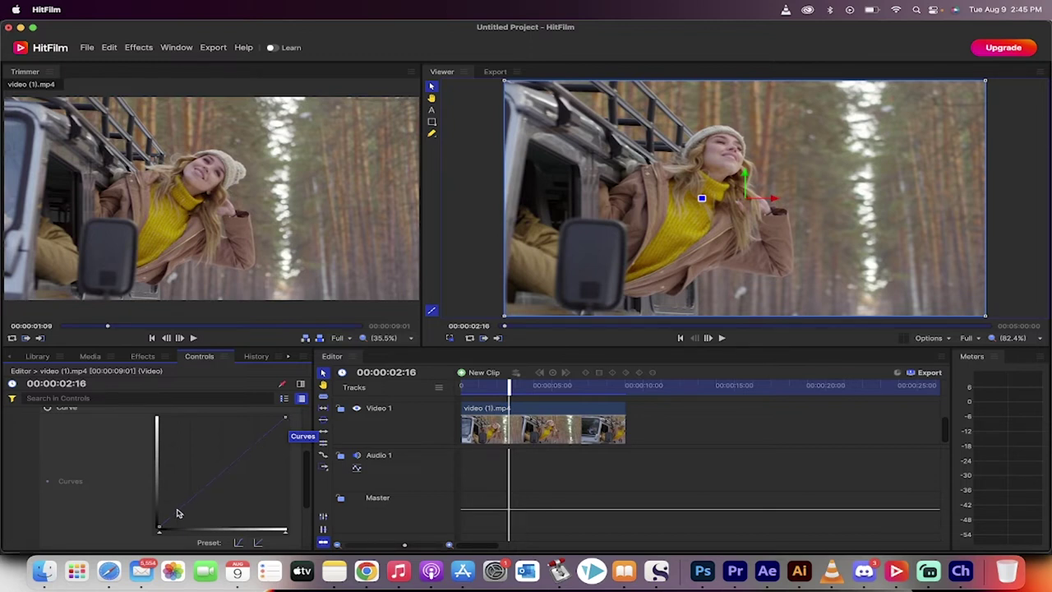
# Pull the RGB curve's lower point down and lower an added midtone point to darken the clip.
pyautogui.moveTo(174, 517); pyautogui.dragTo(173, 523)
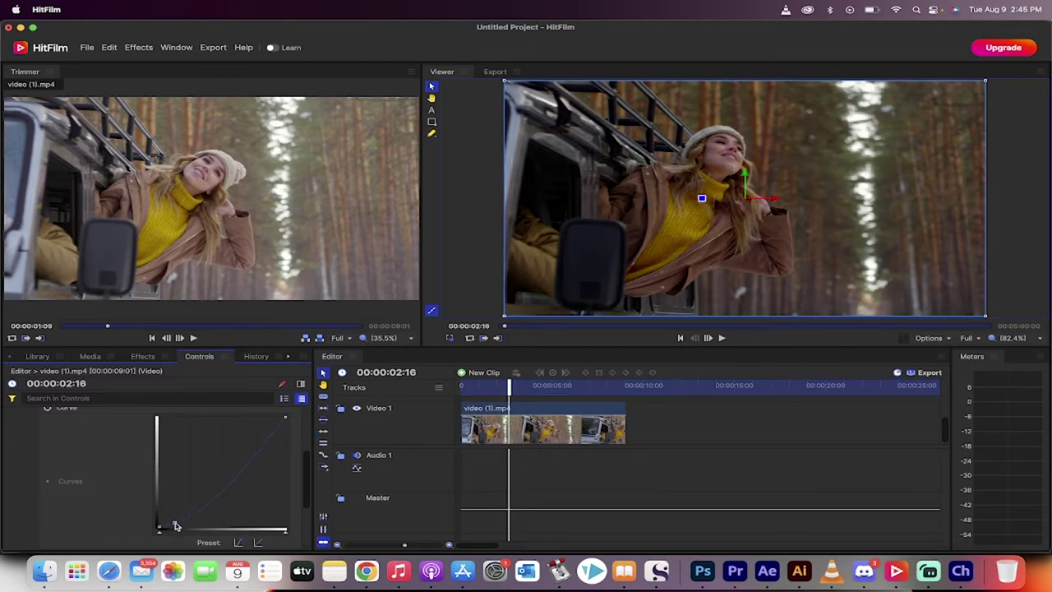
pyautogui.click(210, 509)
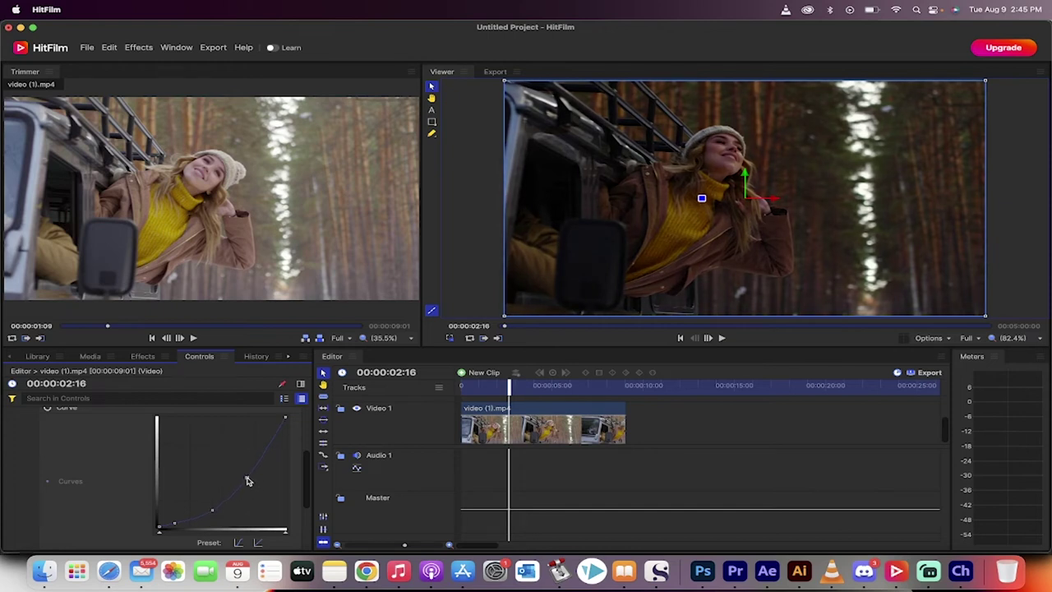
pyautogui.moveTo(250, 480)
pyautogui.mouseDown()
pyautogui.moveTo(251, 492)
pyautogui.moveTo(244, 484)
pyautogui.mouseUp()
pyautogui.scroll(3, 66, 456)
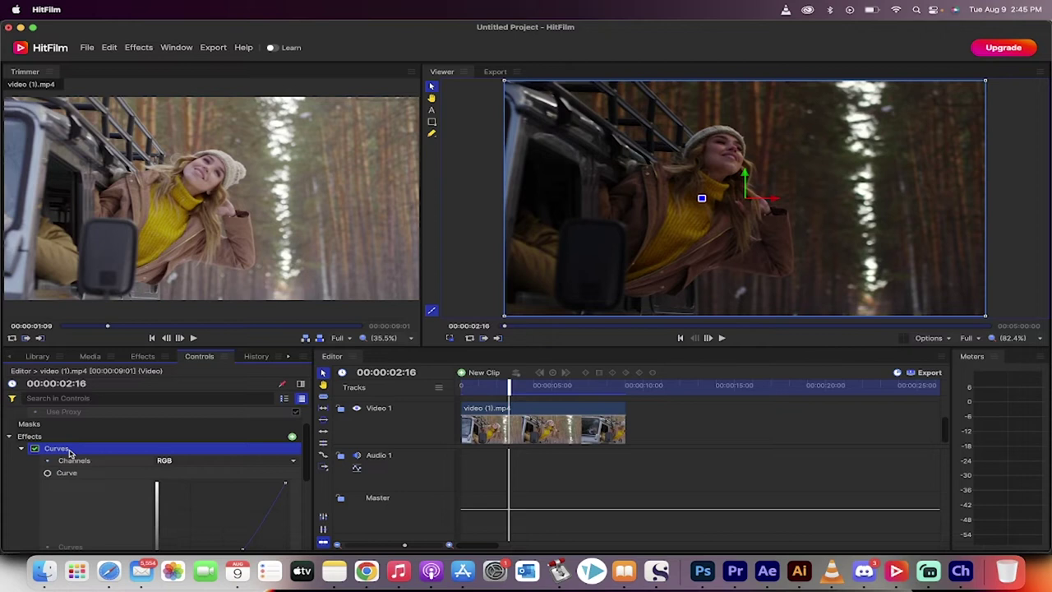
# Apply Color Temperature from Recents to video (1).mp4, beneath the Curves effect.
pyautogui.scroll(-2, 70, 451)
pyautogui.scroll(3, 75, 436)
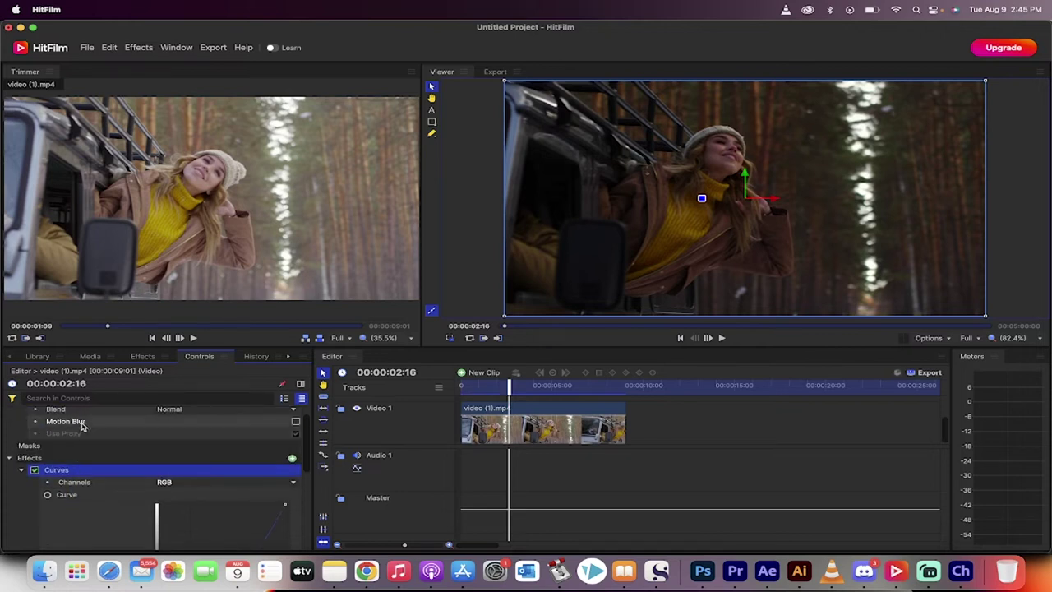
pyautogui.click(142, 356)
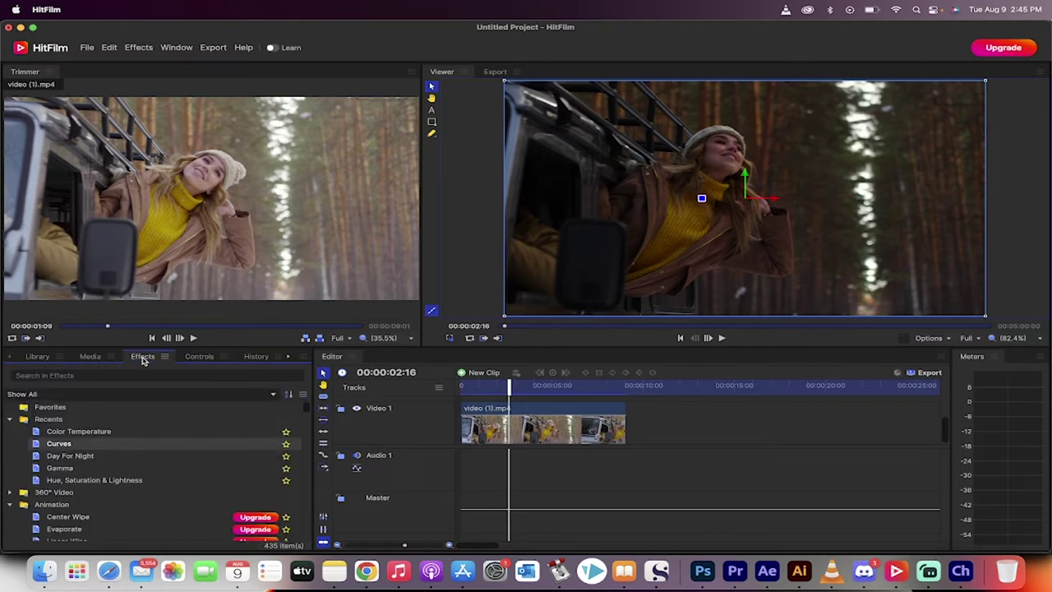
pyautogui.click(107, 432)
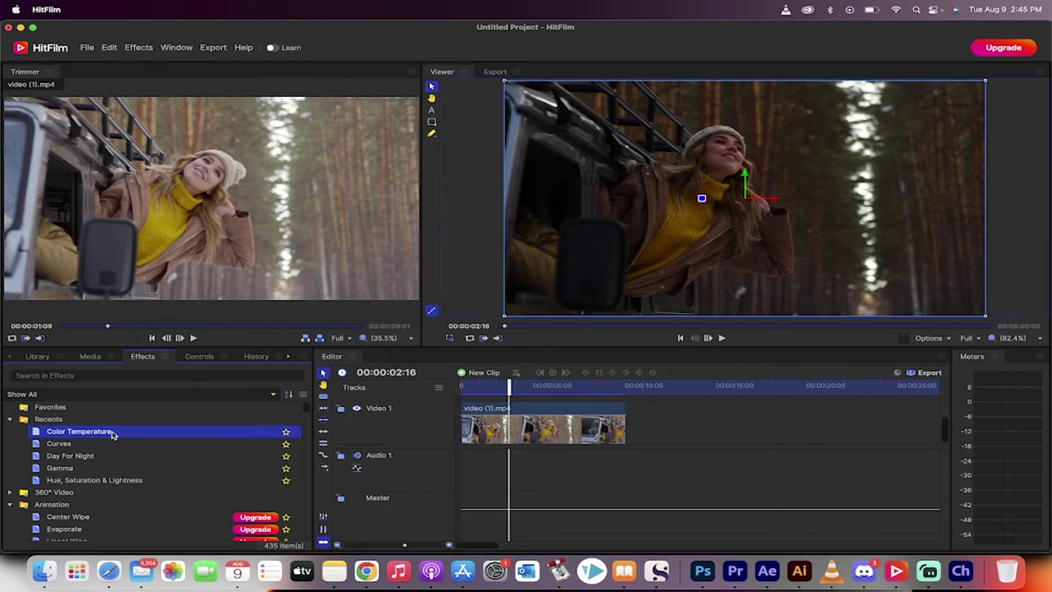
pyautogui.moveTo(113, 434); pyautogui.dragTo(501, 426)
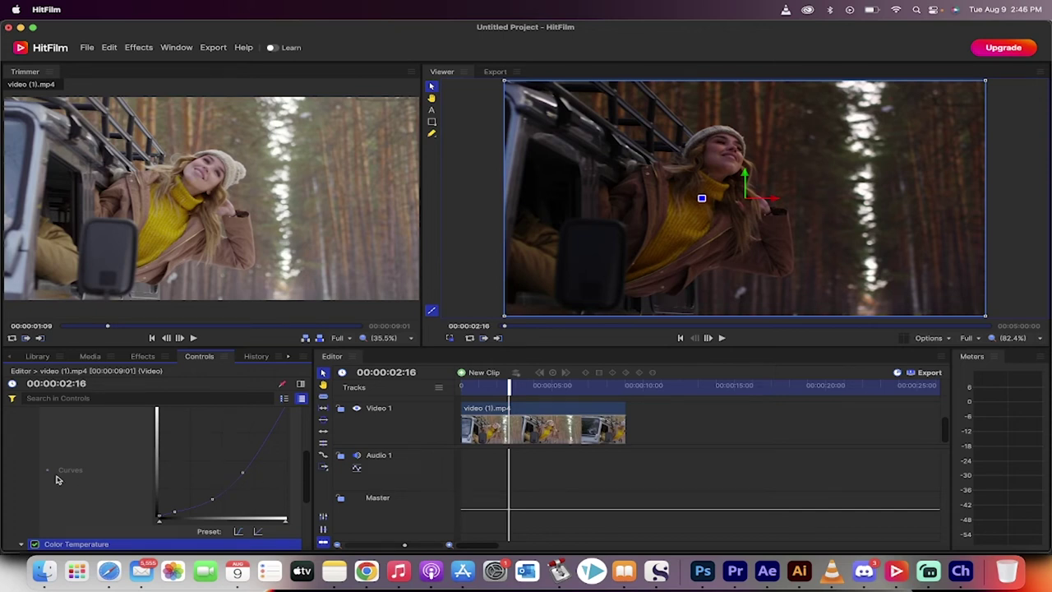
pyautogui.scroll(3, 60, 479)
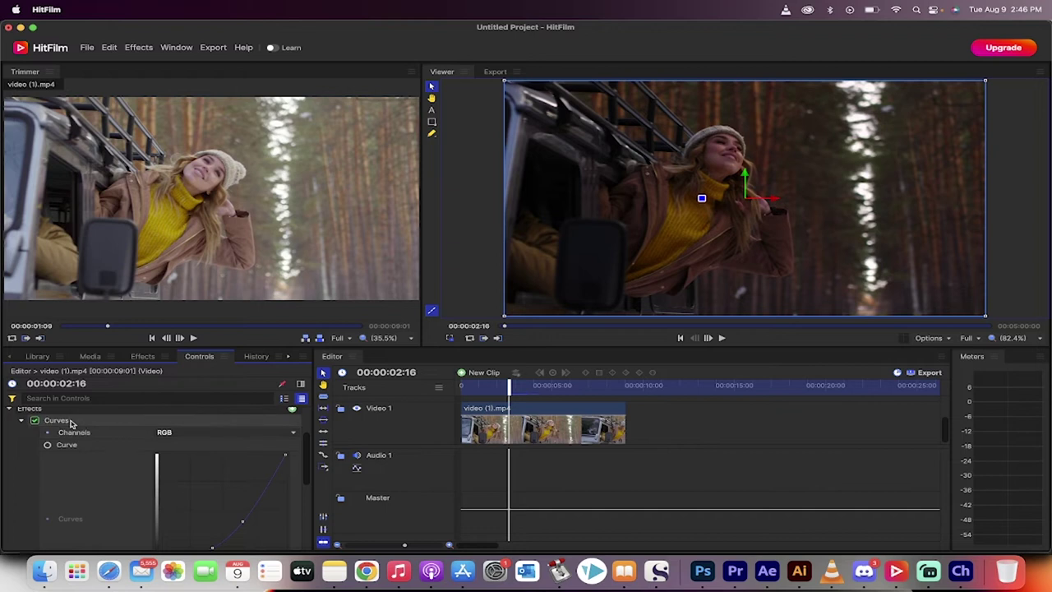
pyautogui.scroll(-5, 75, 451)
# Drag the Color Temperature effect's Temperature slider to 6660 K for a cool blue cast.
pyautogui.click(71, 534)
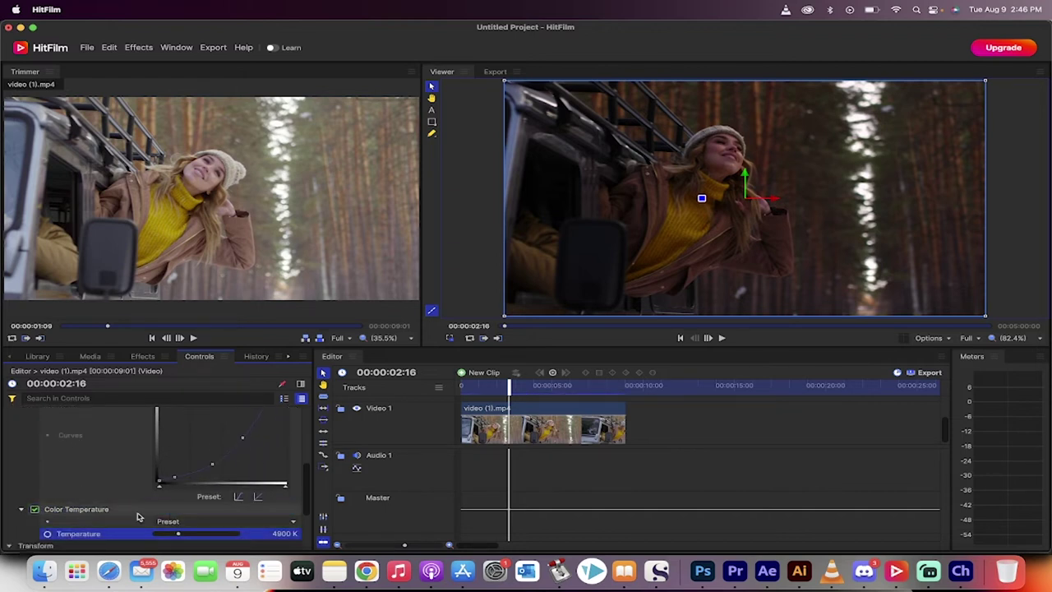
pyautogui.moveTo(180, 536)
pyautogui.mouseDown()
pyautogui.moveTo(230, 535)
pyautogui.moveTo(154, 540)
pyautogui.moveTo(176, 536)
pyautogui.mouseUp()
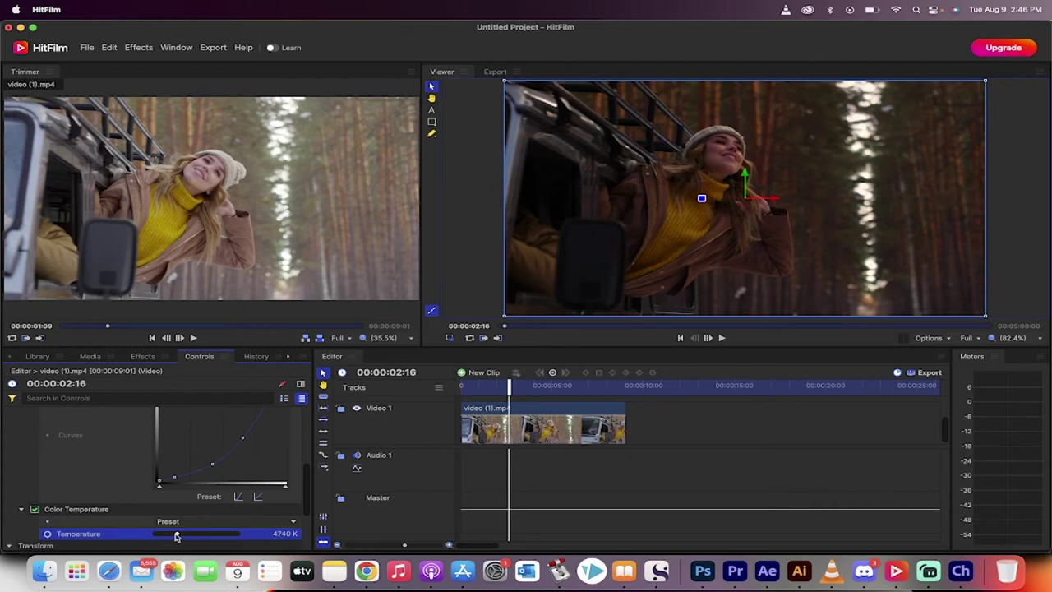
pyautogui.moveTo(176, 536); pyautogui.dragTo(190, 535)
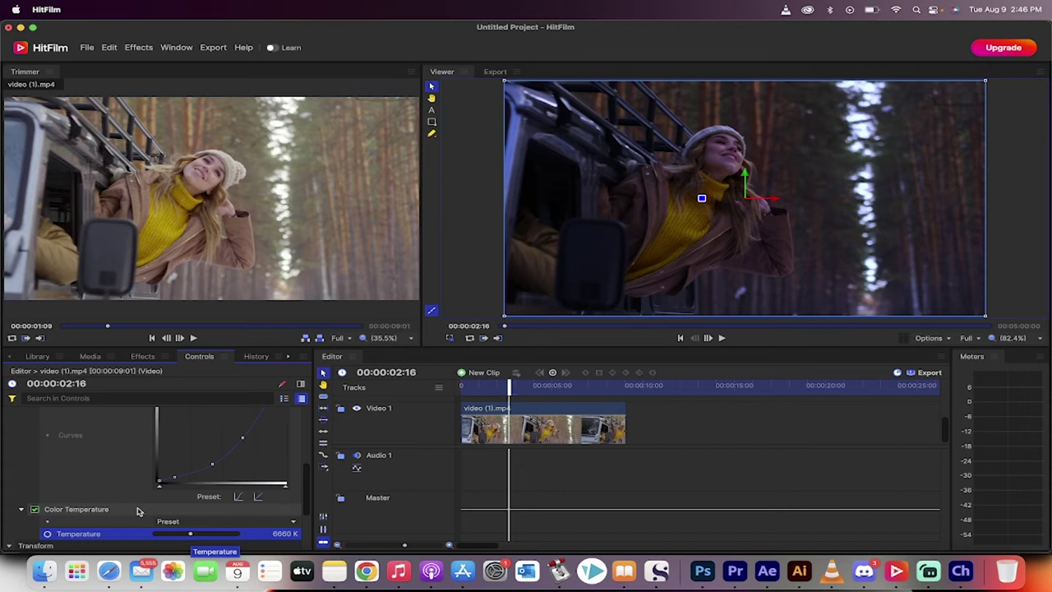
pyautogui.scroll(5, 136, 509)
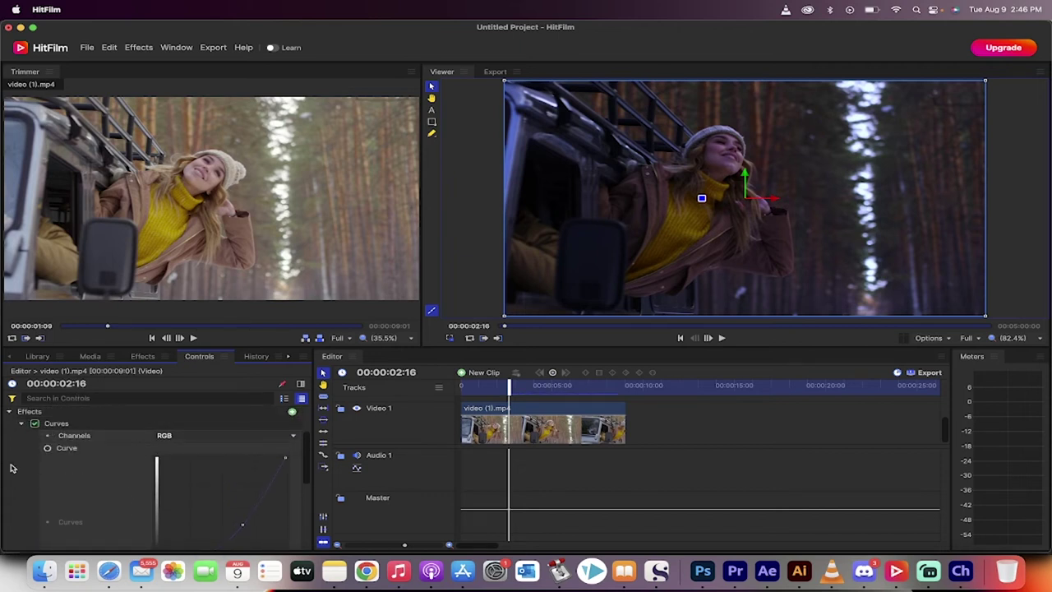
pyautogui.scroll(-5, 82, 476)
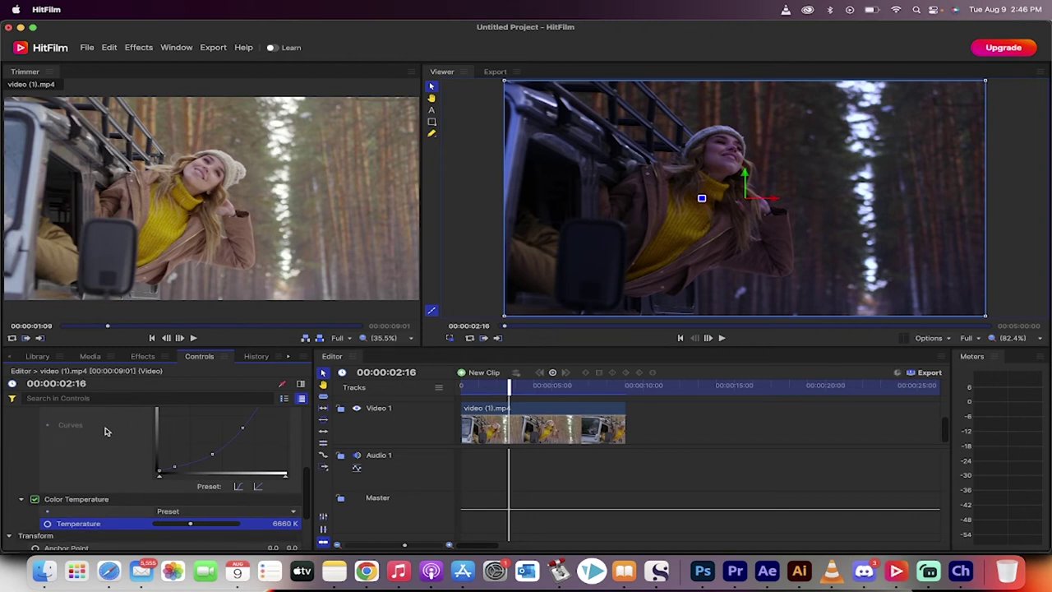
pyautogui.scroll(3, 31, 462)
pyautogui.scroll(3, 31, 462)
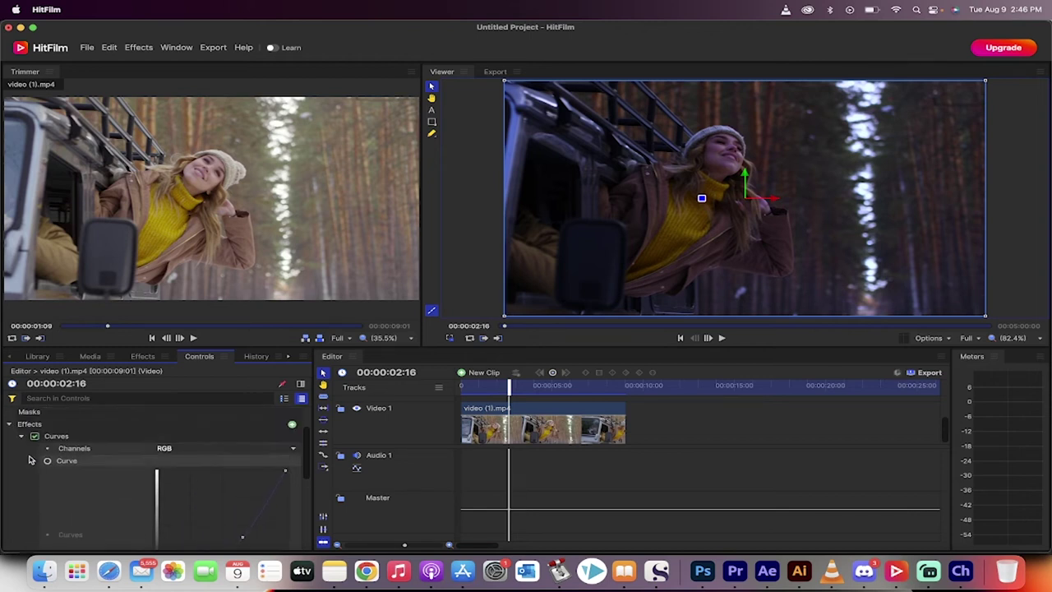
# Apply Hue, Saturation & Lightness from Recents to video (1).mp4, below Color Temperature.
pyautogui.click(142, 356)
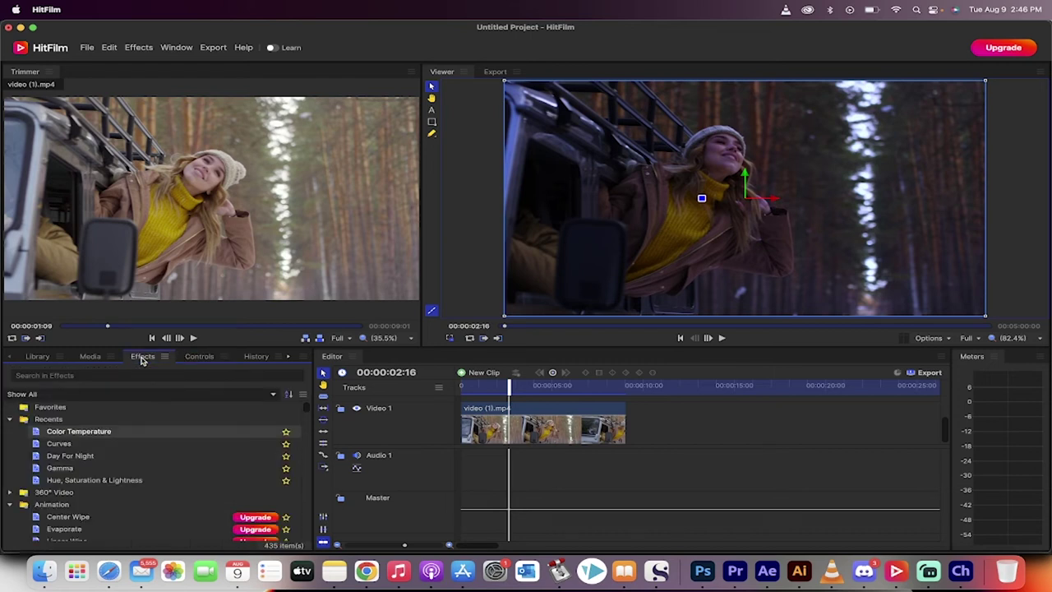
pyautogui.click(90, 467)
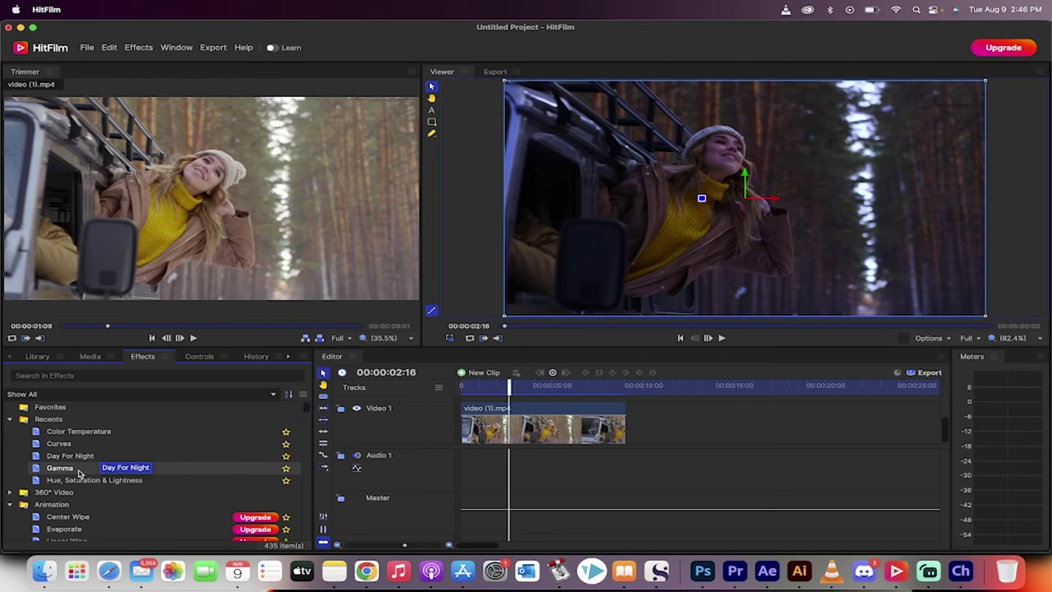
pyautogui.click(97, 481)
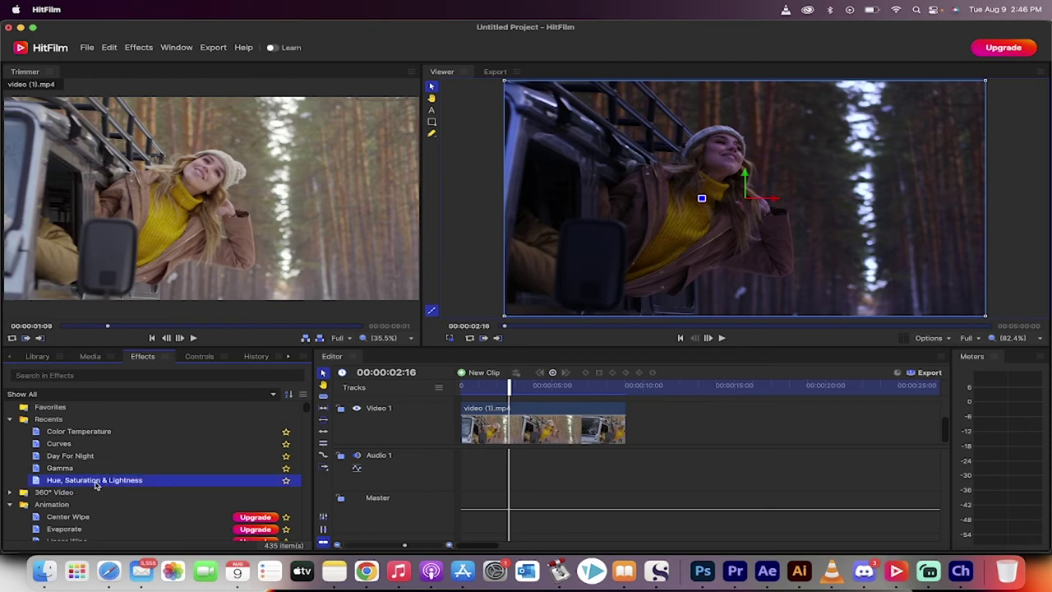
pyautogui.moveTo(104, 481); pyautogui.dragTo(484, 422)
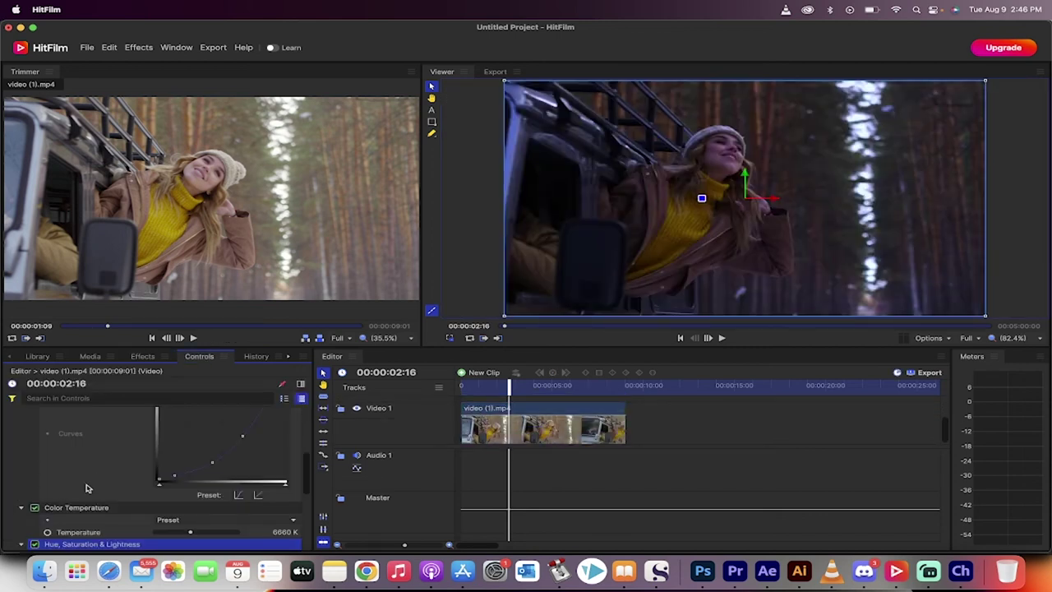
# Expand the Blue range and set its Hue Shift to -3.6° and Saturation to -12.0.
pyautogui.scroll(-3, 77, 500)
pyautogui.scroll(-3, 75, 500)
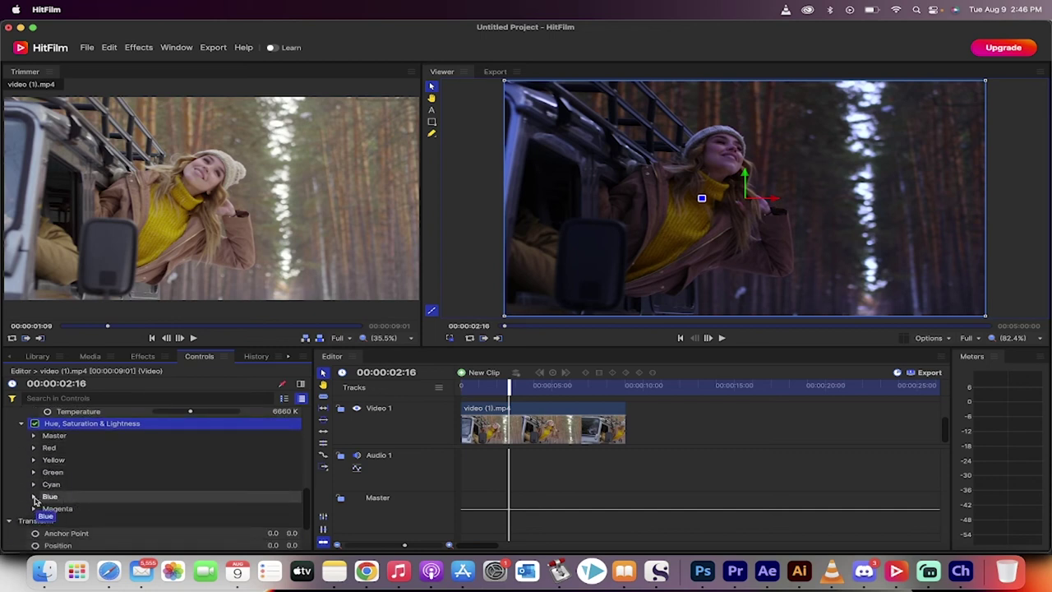
pyautogui.click(34, 497)
pyautogui.click(60, 497)
pyautogui.scroll(-1, 60, 497)
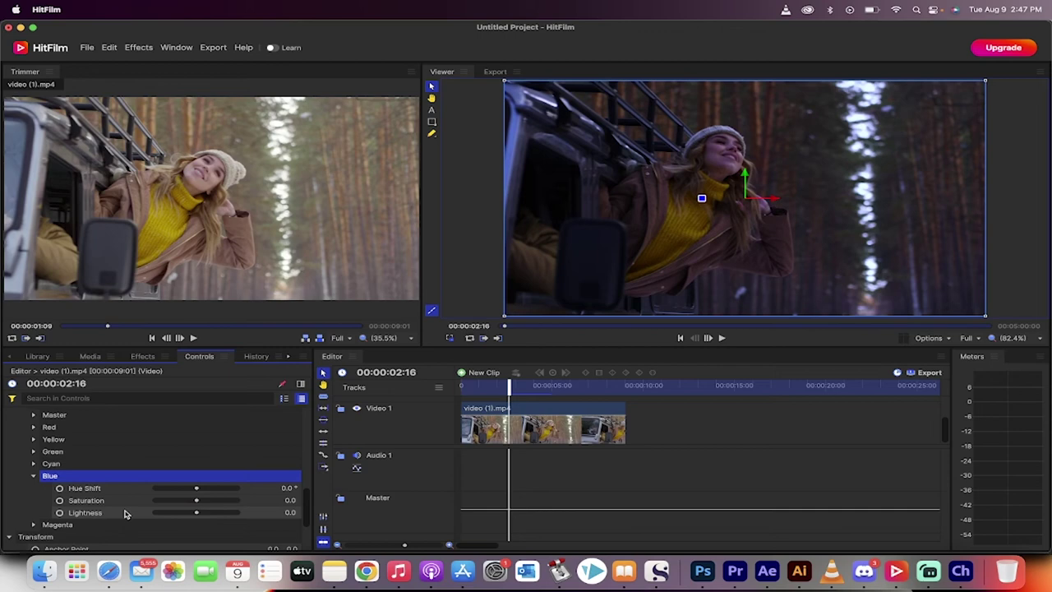
pyautogui.moveTo(197, 515); pyautogui.dragTo(196, 492)
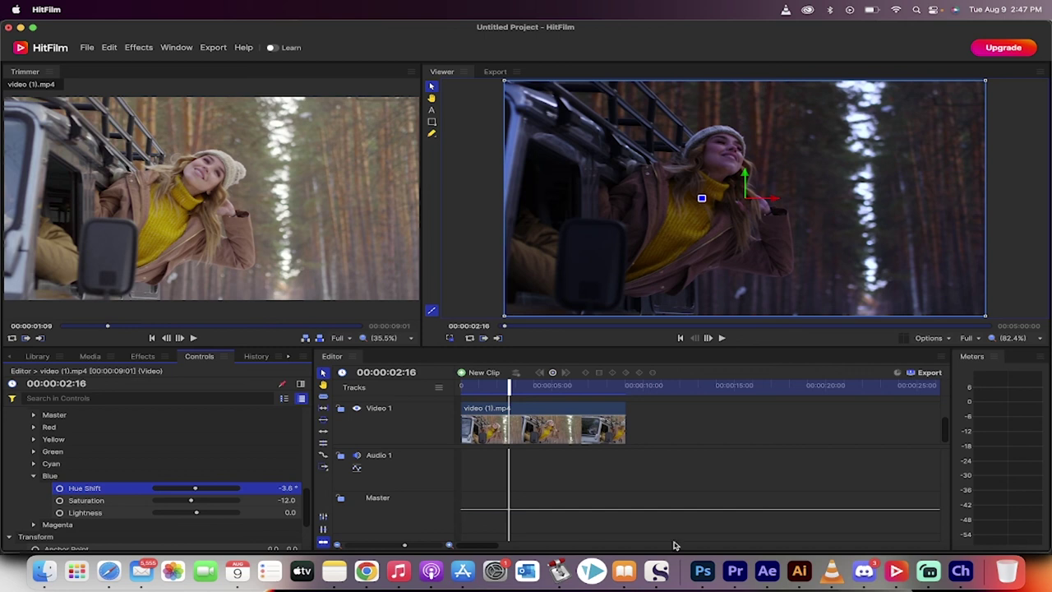
pyautogui.click(930, 575)
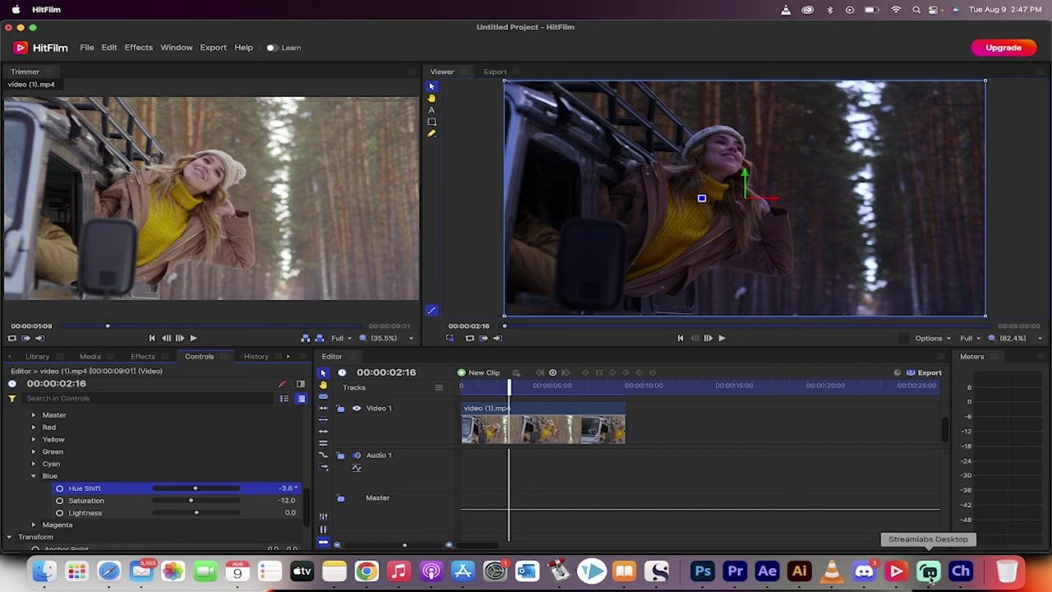